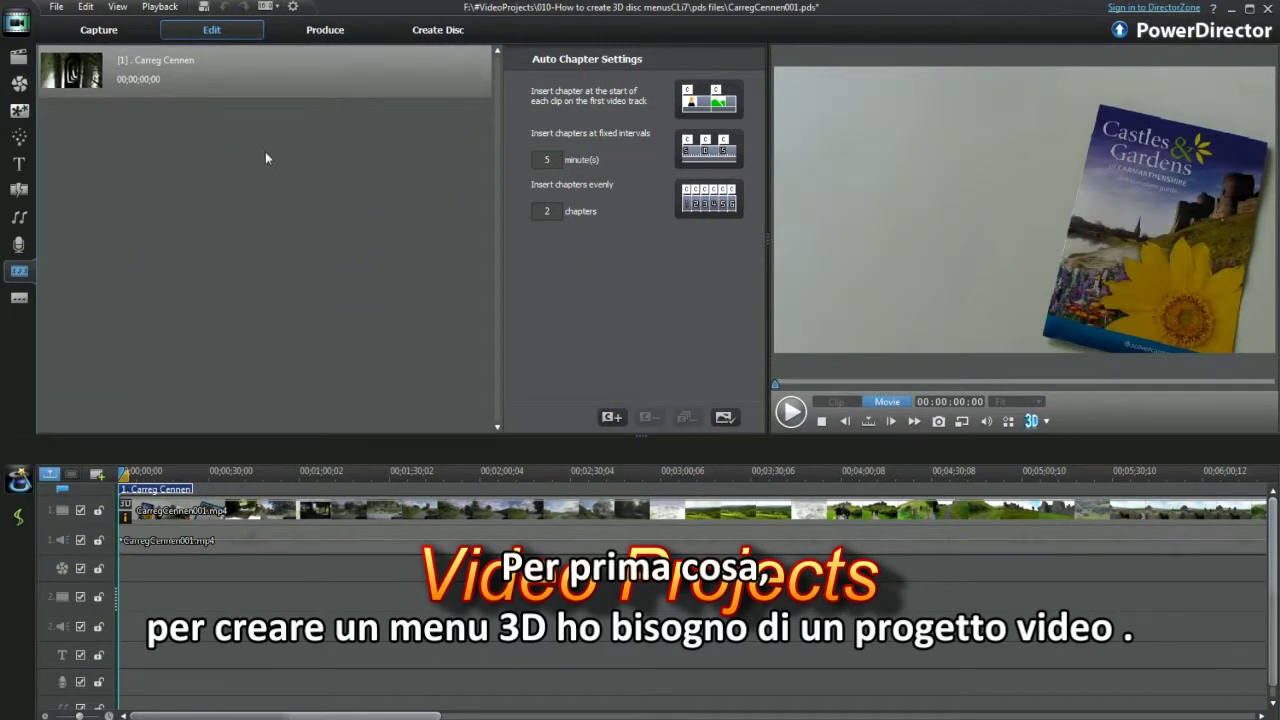
Switch from the Edit workspace to the Create Disc workspace
left_click(439, 31)
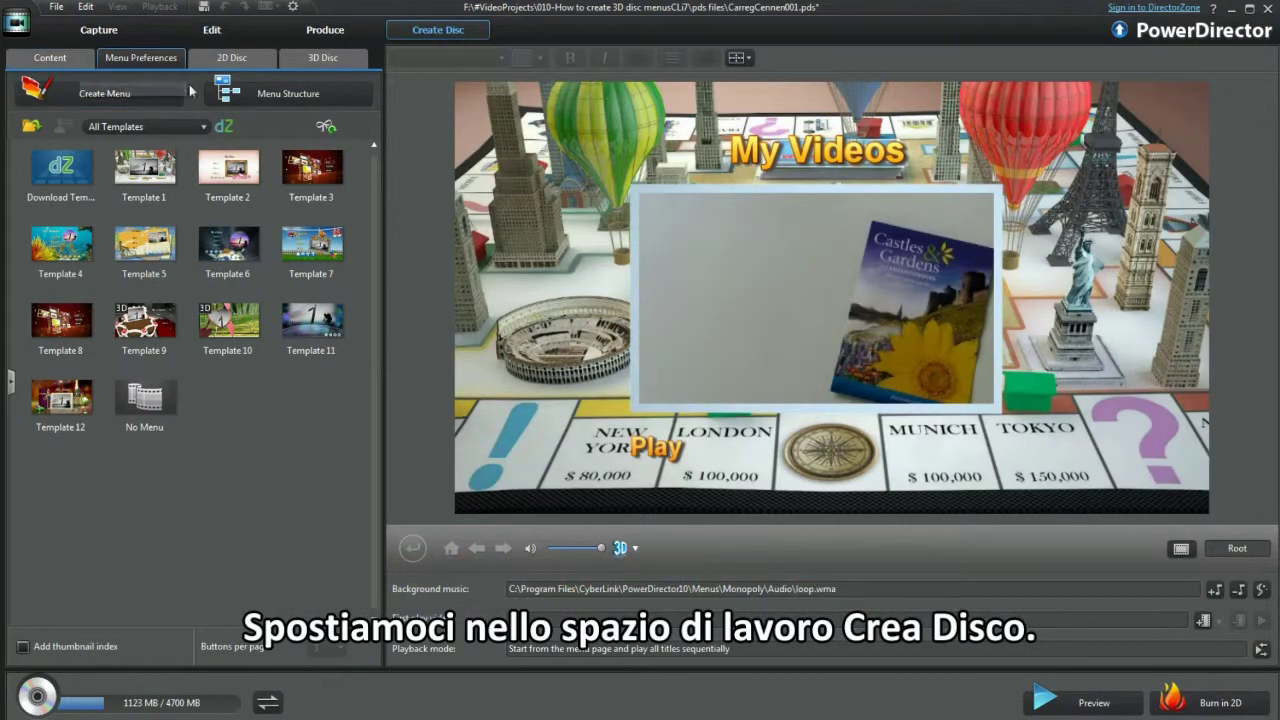
Import three more video titles so the disc holds four titles (3346 of 4700 MB)
left_click(233, 97)
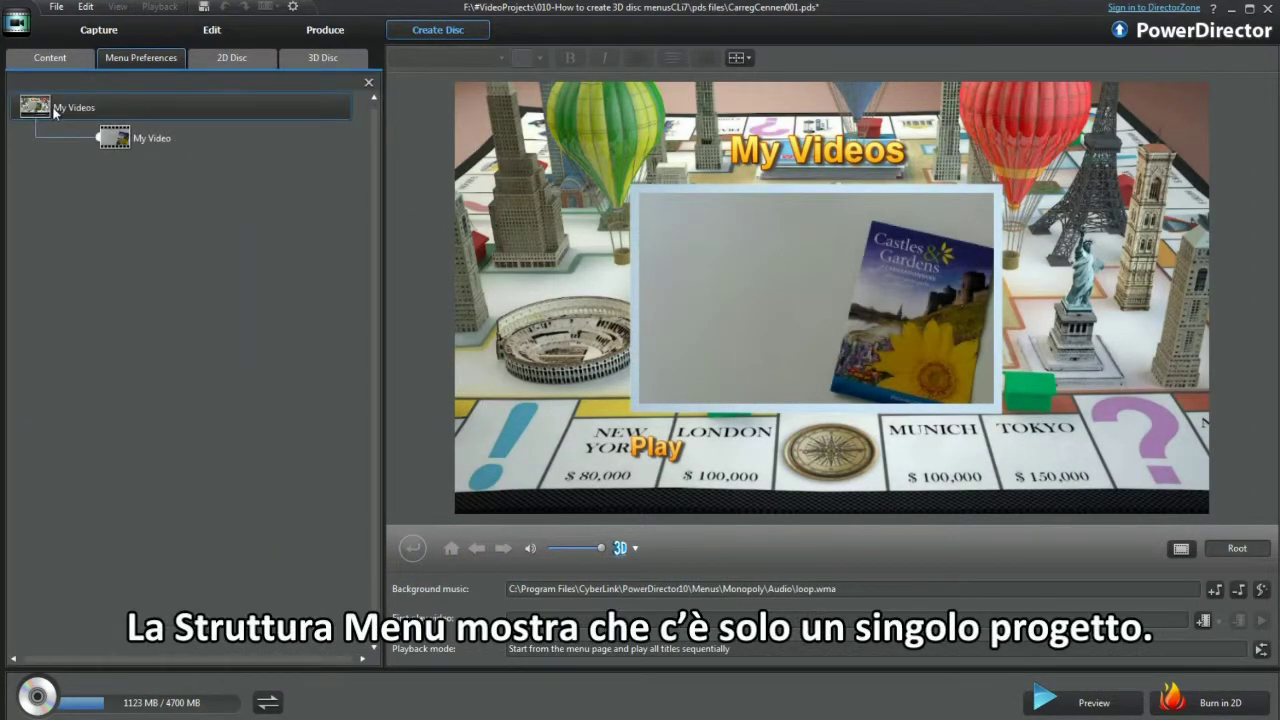
left_click(100, 141)
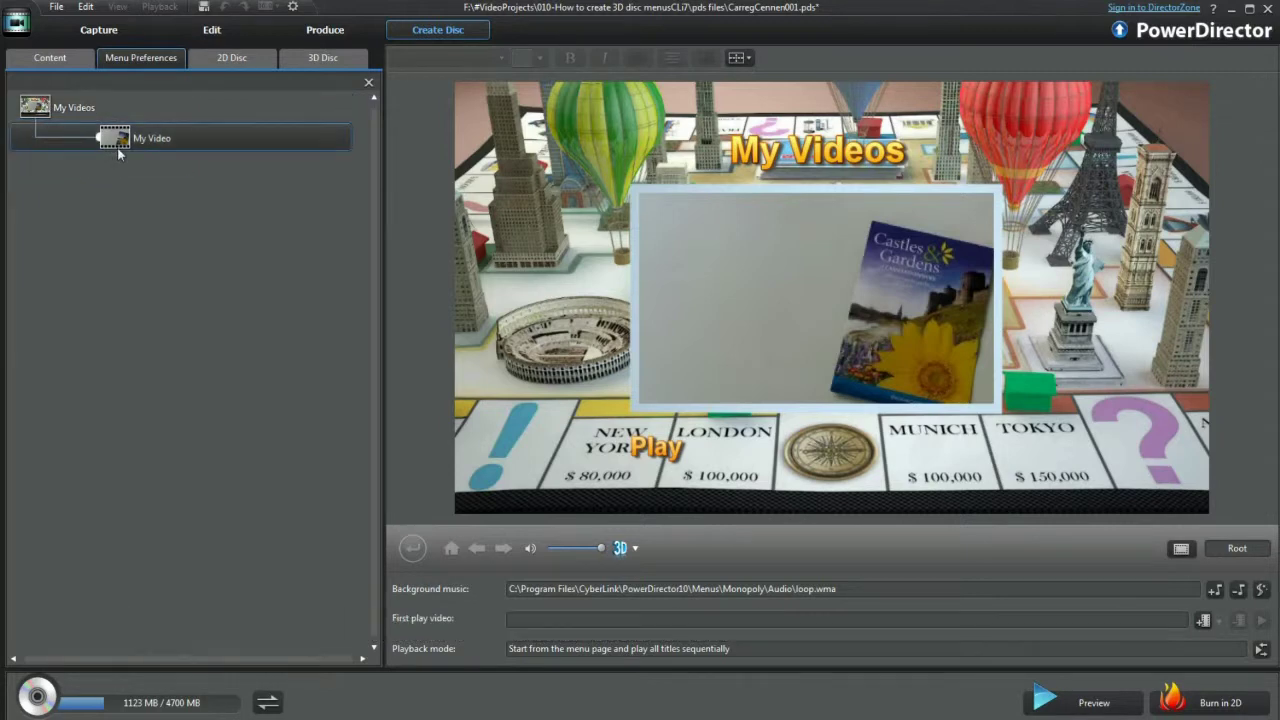
left_click(62, 60)
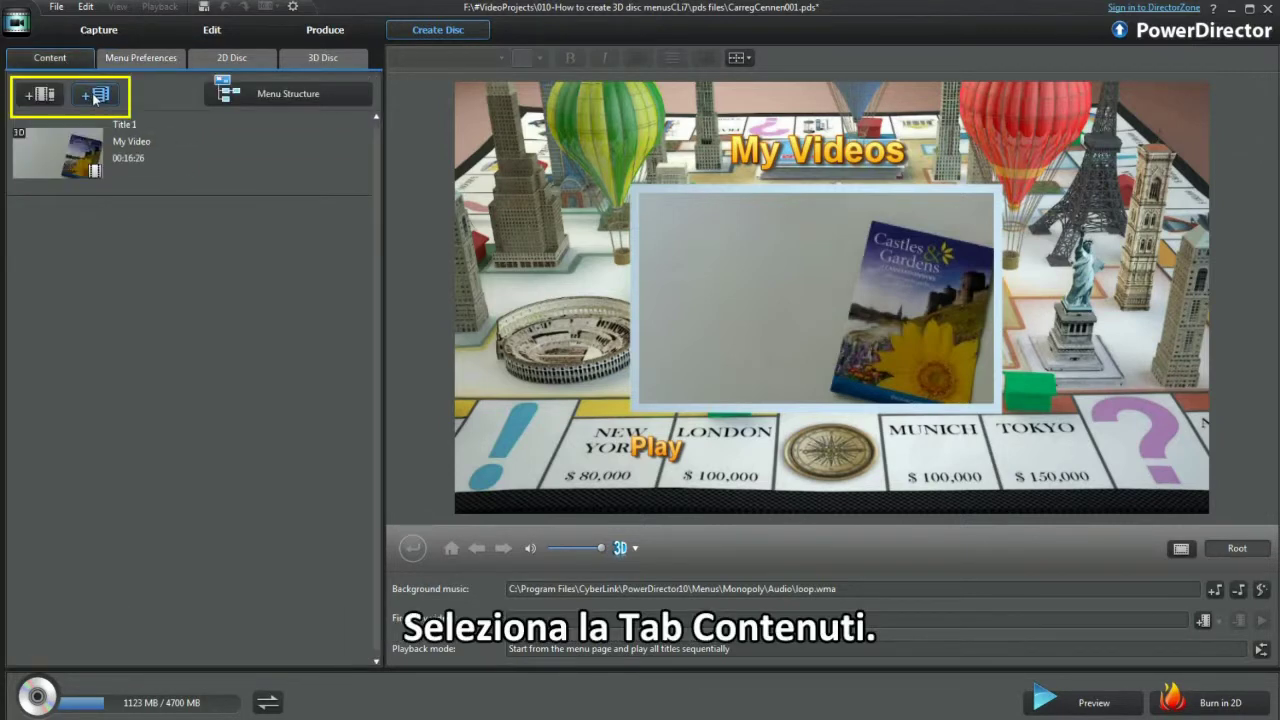
left_click(95, 97)
left_click(816, 483)
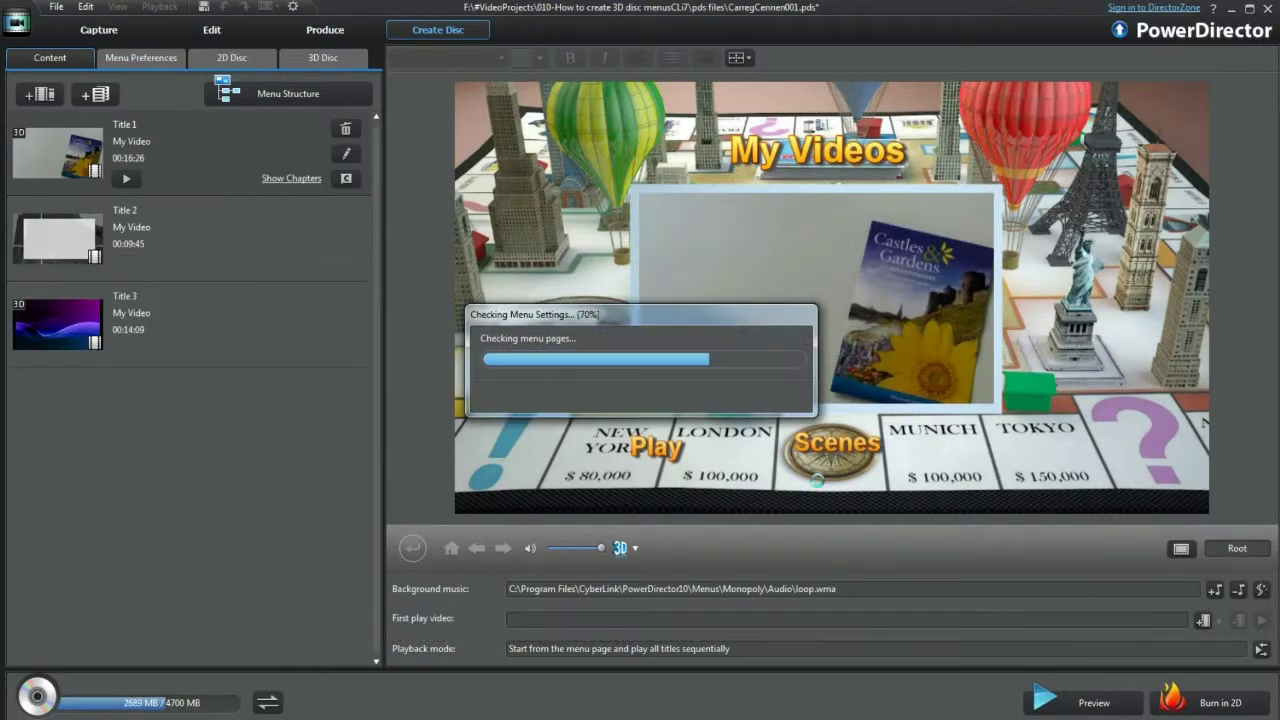
left_click(228, 93)
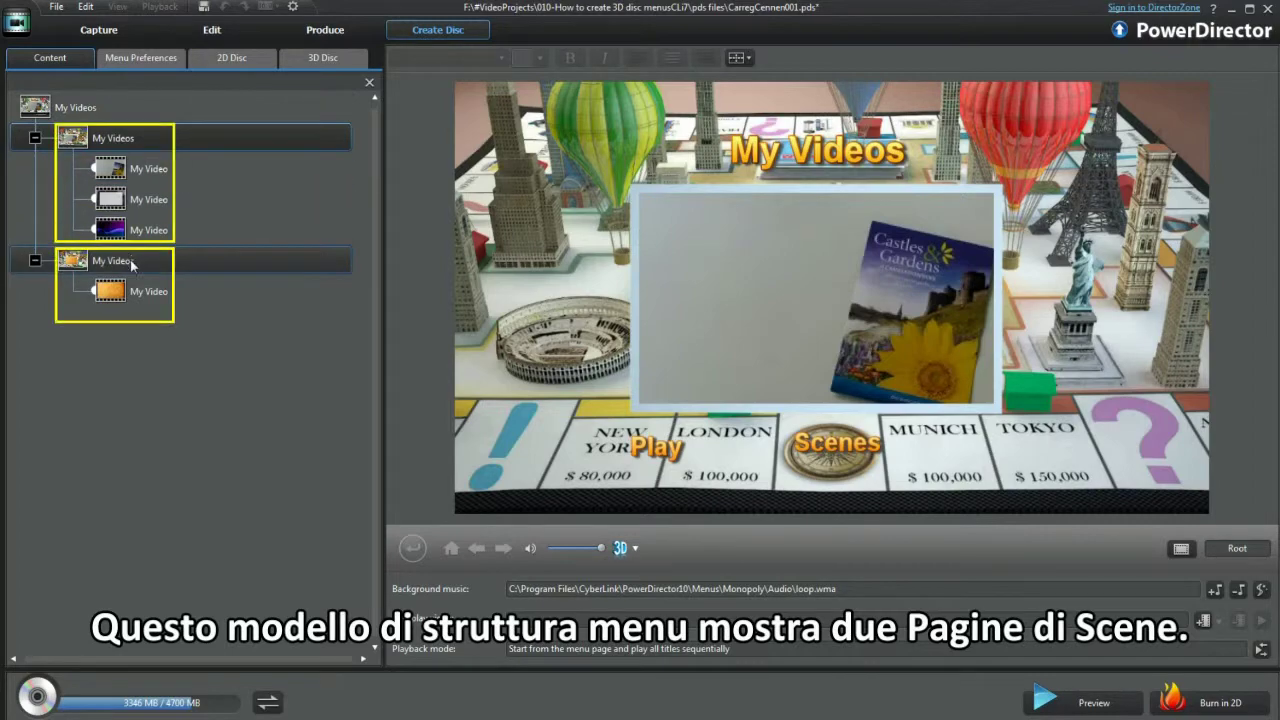
left_click(148, 57)
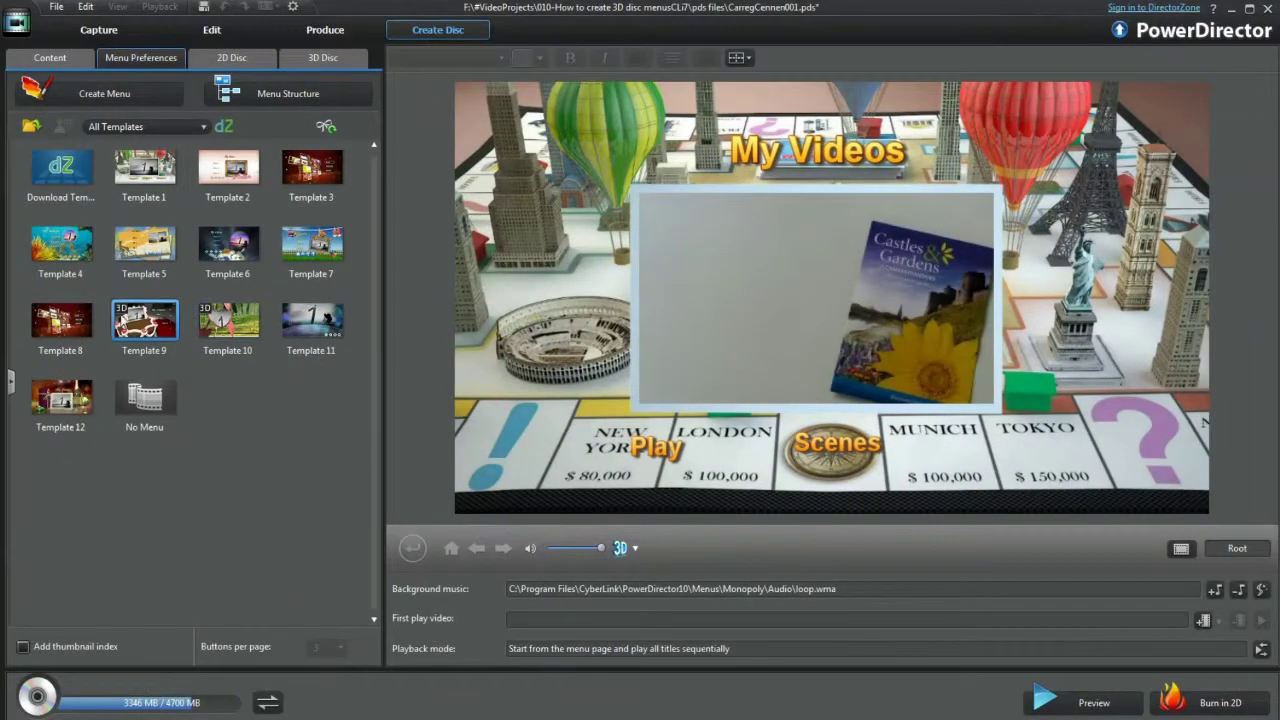
Open Template 1, the board-game landmarks menu, in the Menu Designer
left_click(238, 337)
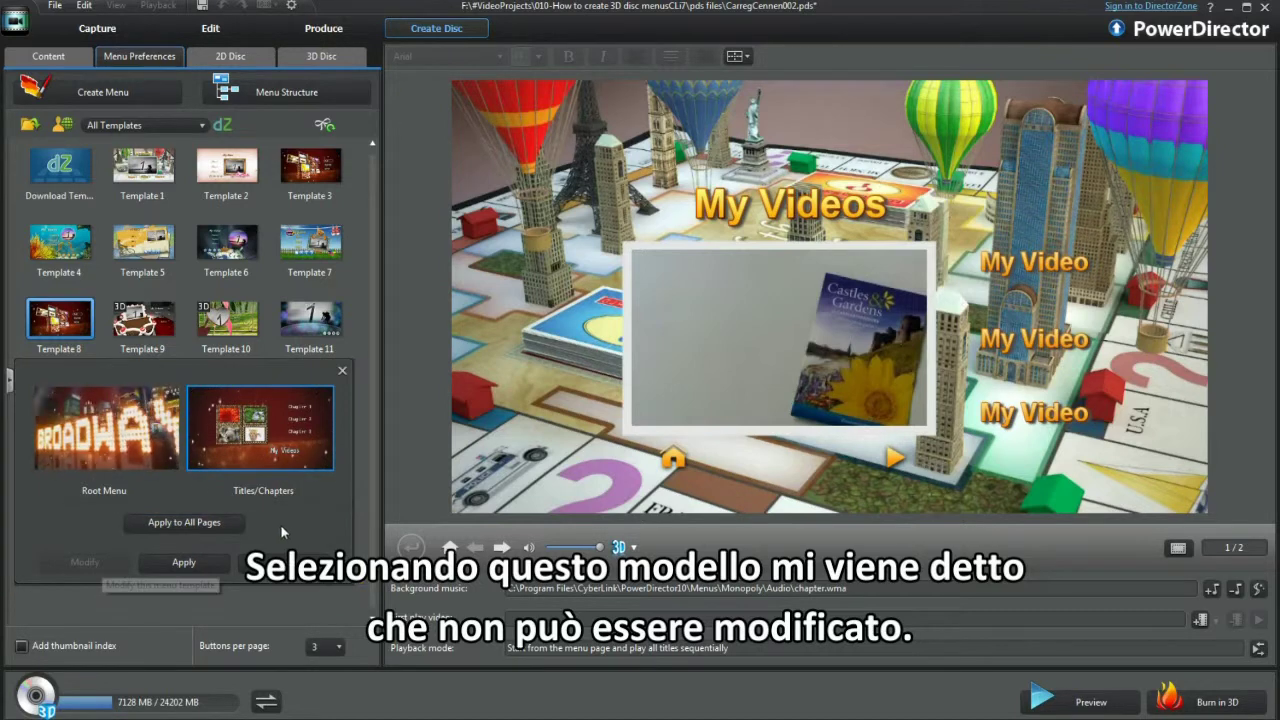
left_click(155, 168)
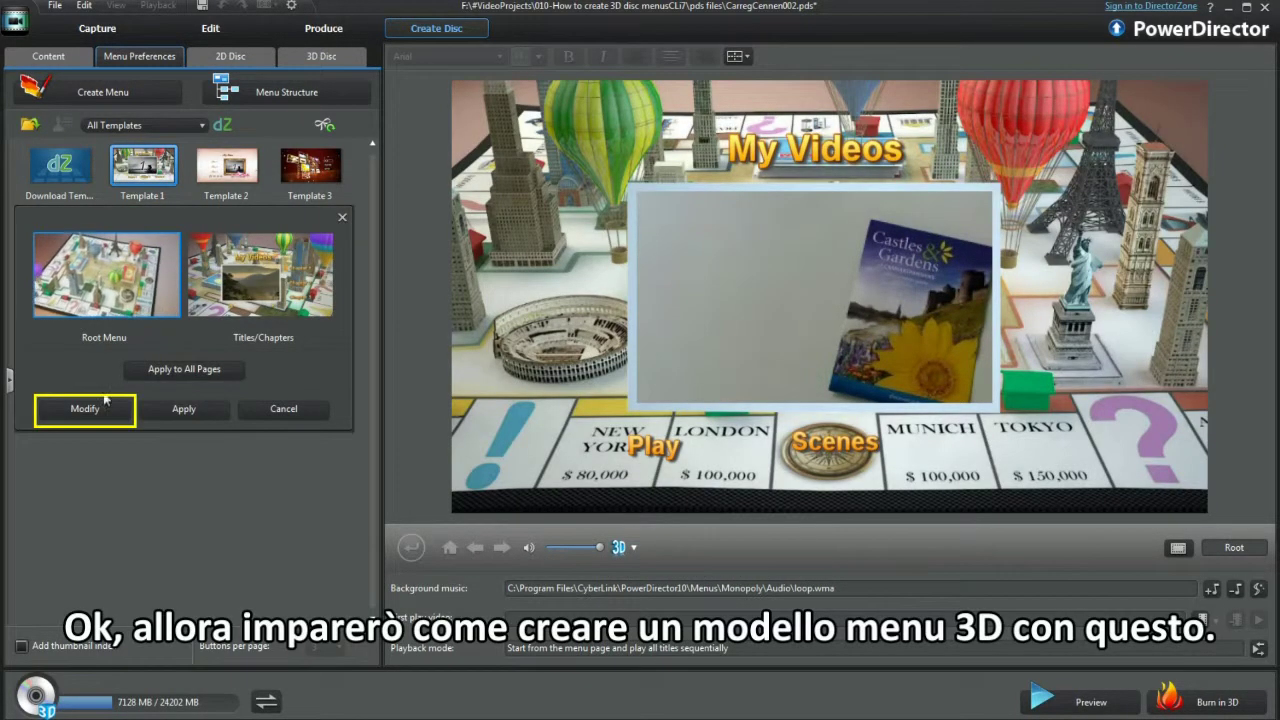
left_click(88, 410)
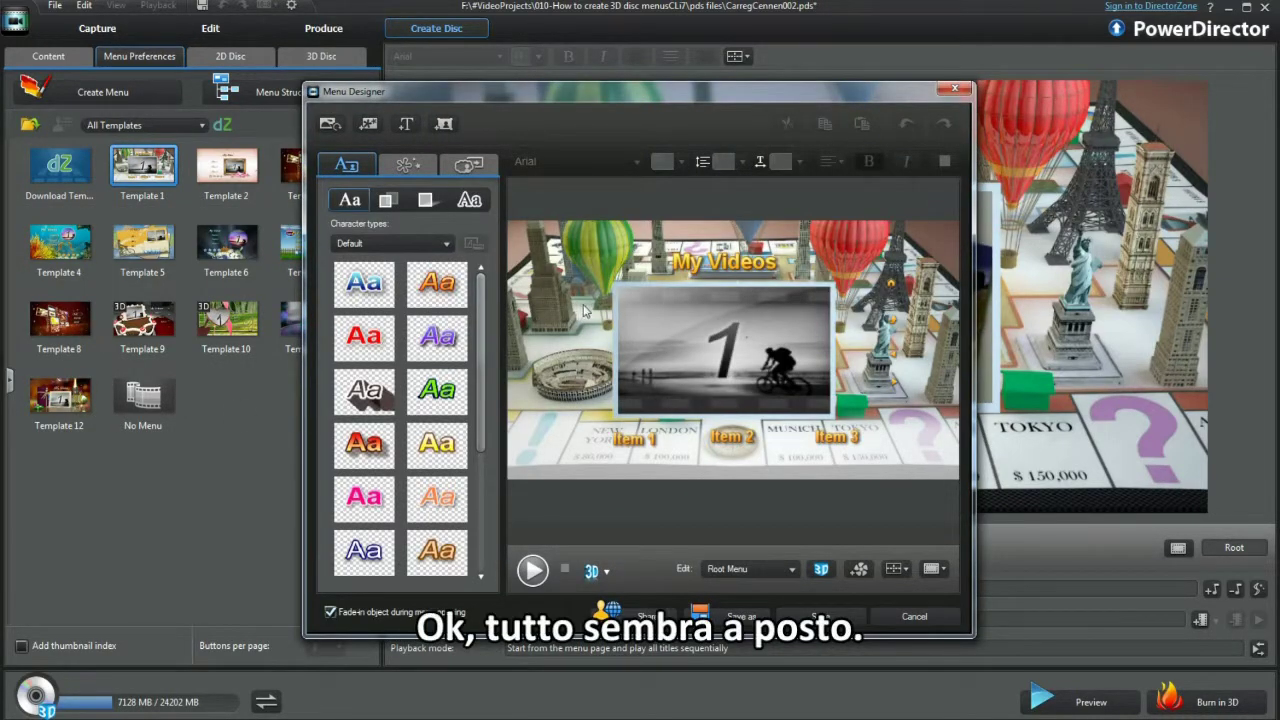
Enable 3D depth of -30 and save the design as the new template '3DMonopoly'
left_click(822, 570)
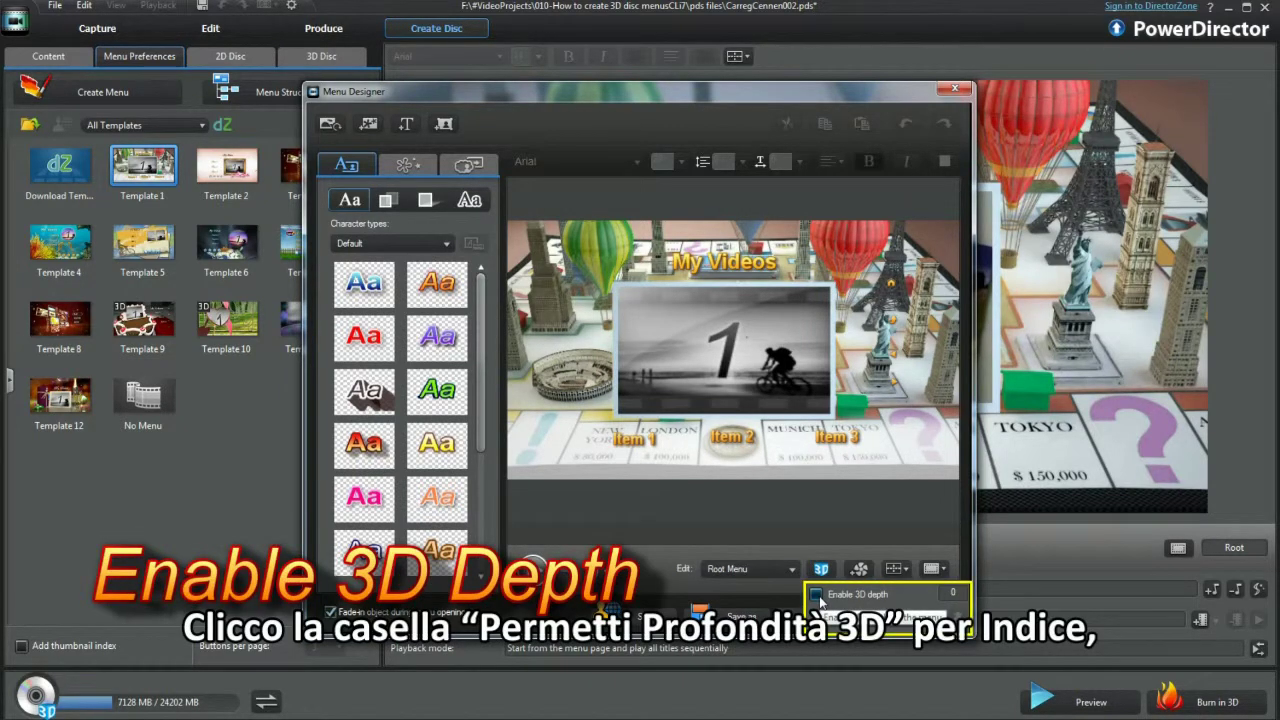
left_click(817, 595)
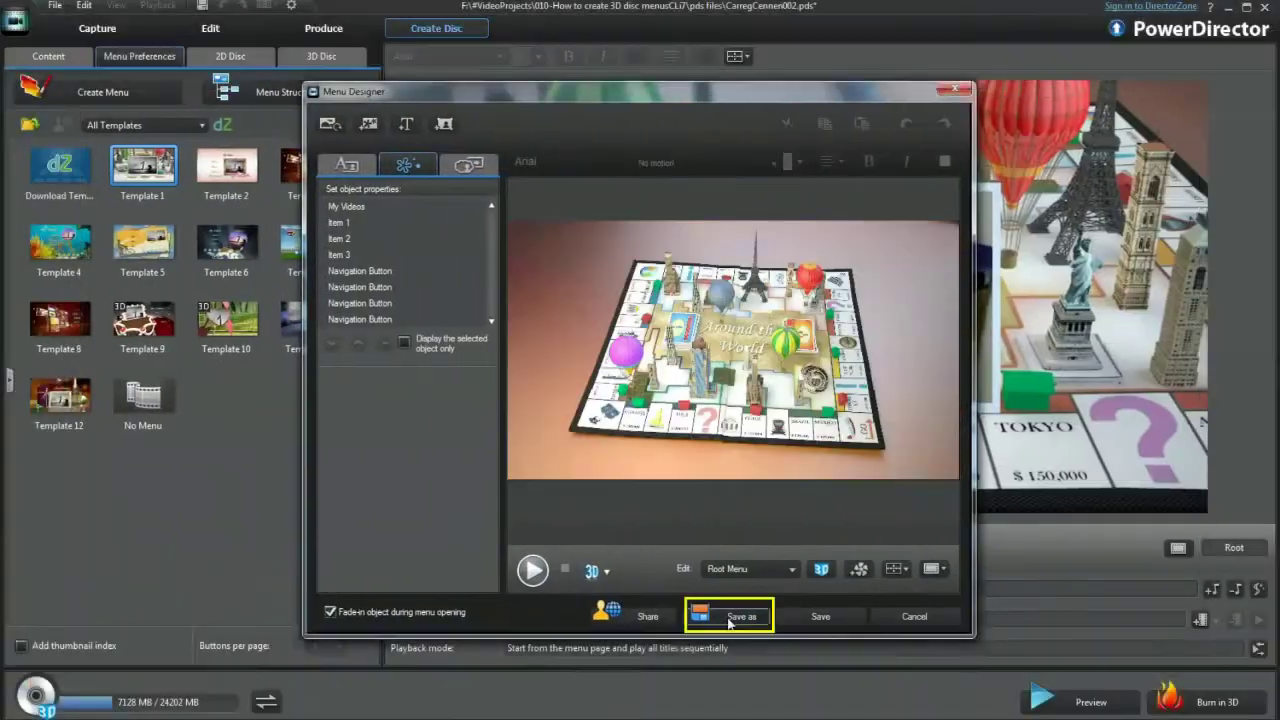
left_click(729, 617)
type("3DMonopoly")
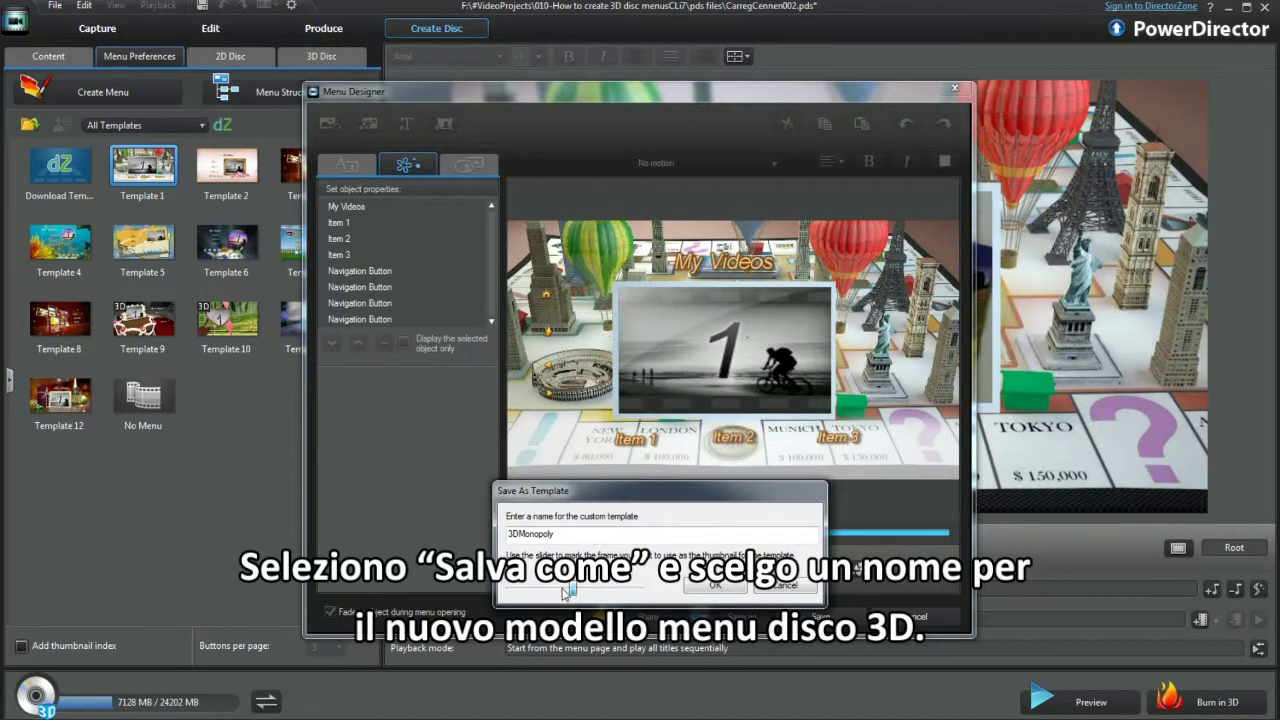
left_click_drag(568, 590, 532, 590)
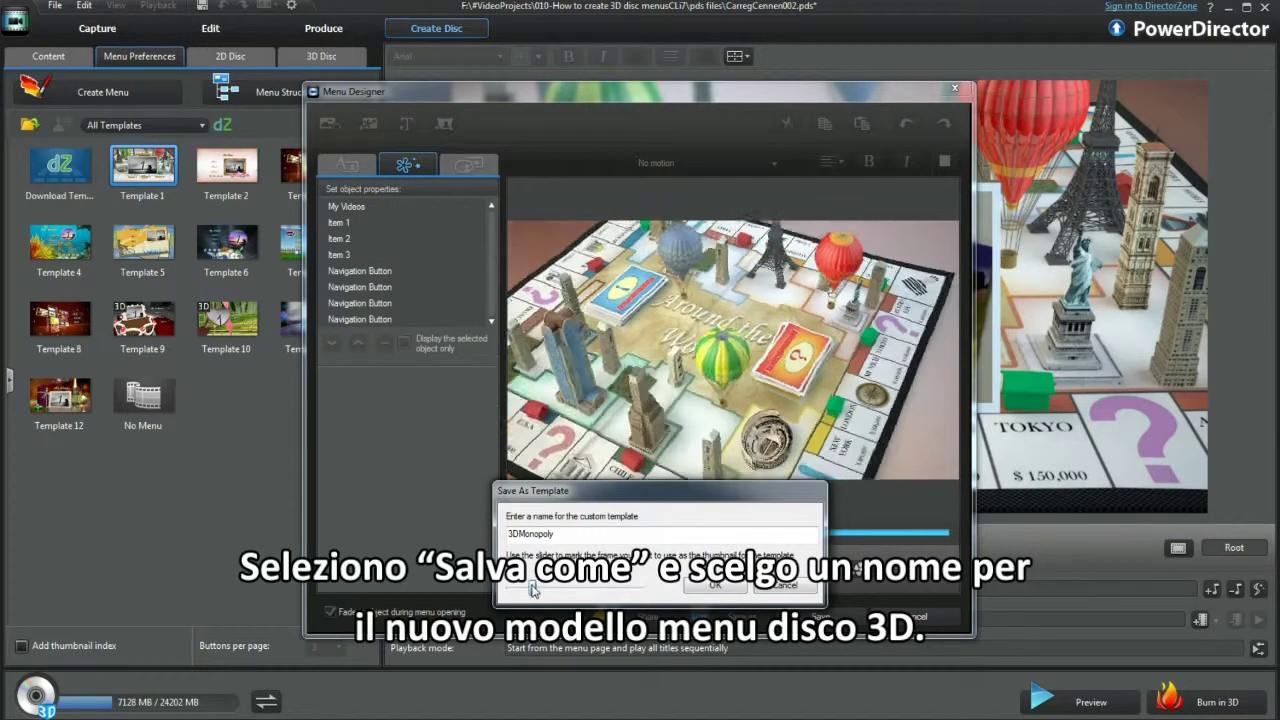
left_click(715, 585)
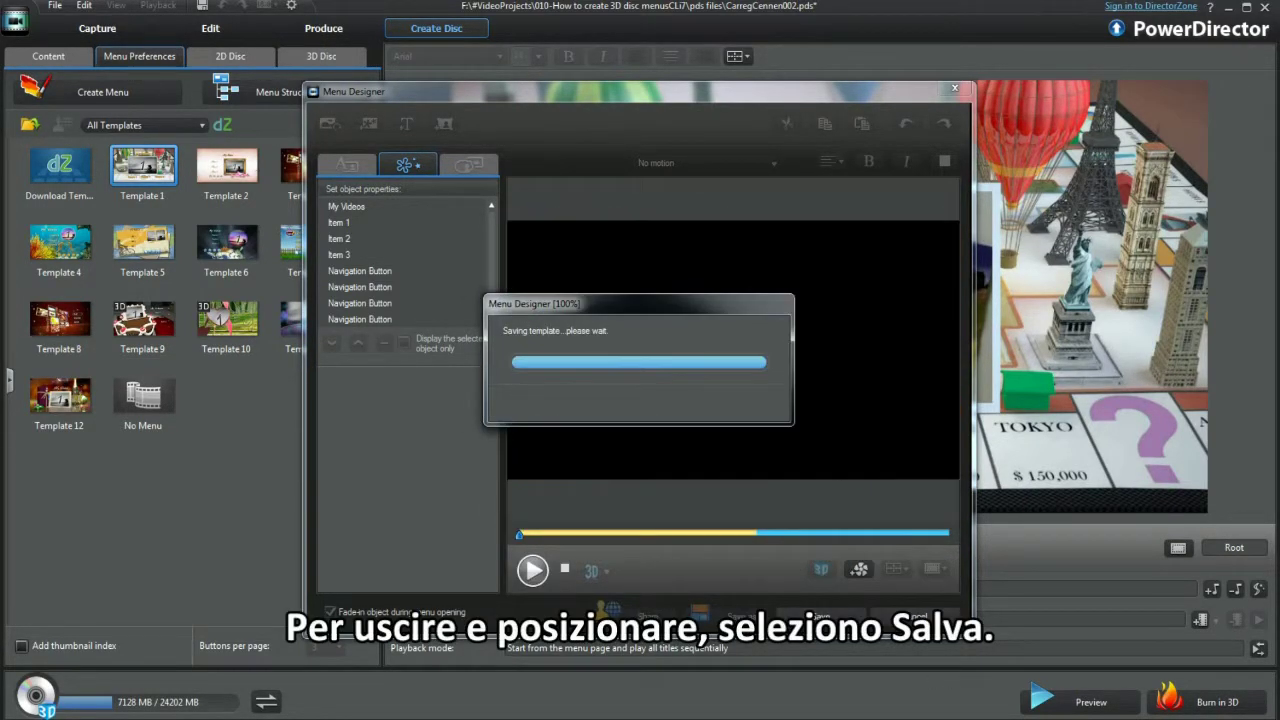
left_click(815, 616)
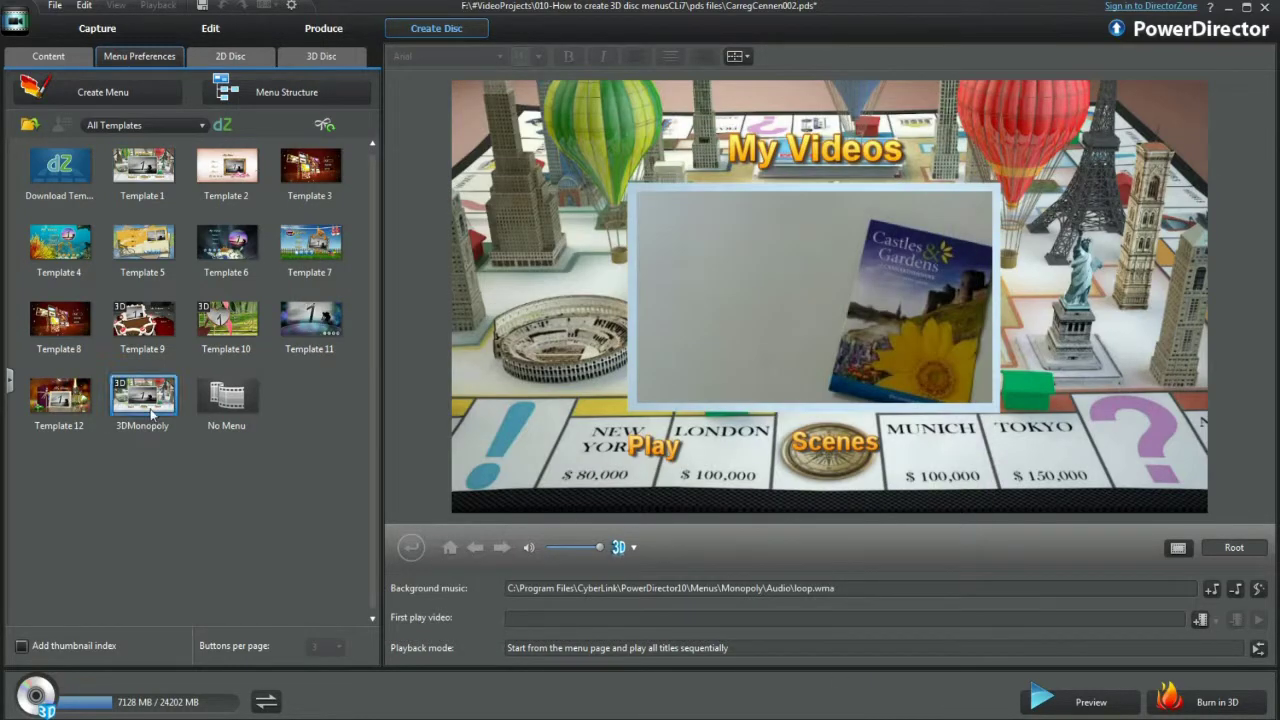
Change the main menu title from 'My Video' to '6000+ Ancient Places' in Menu Structure
left_click(152, 413)
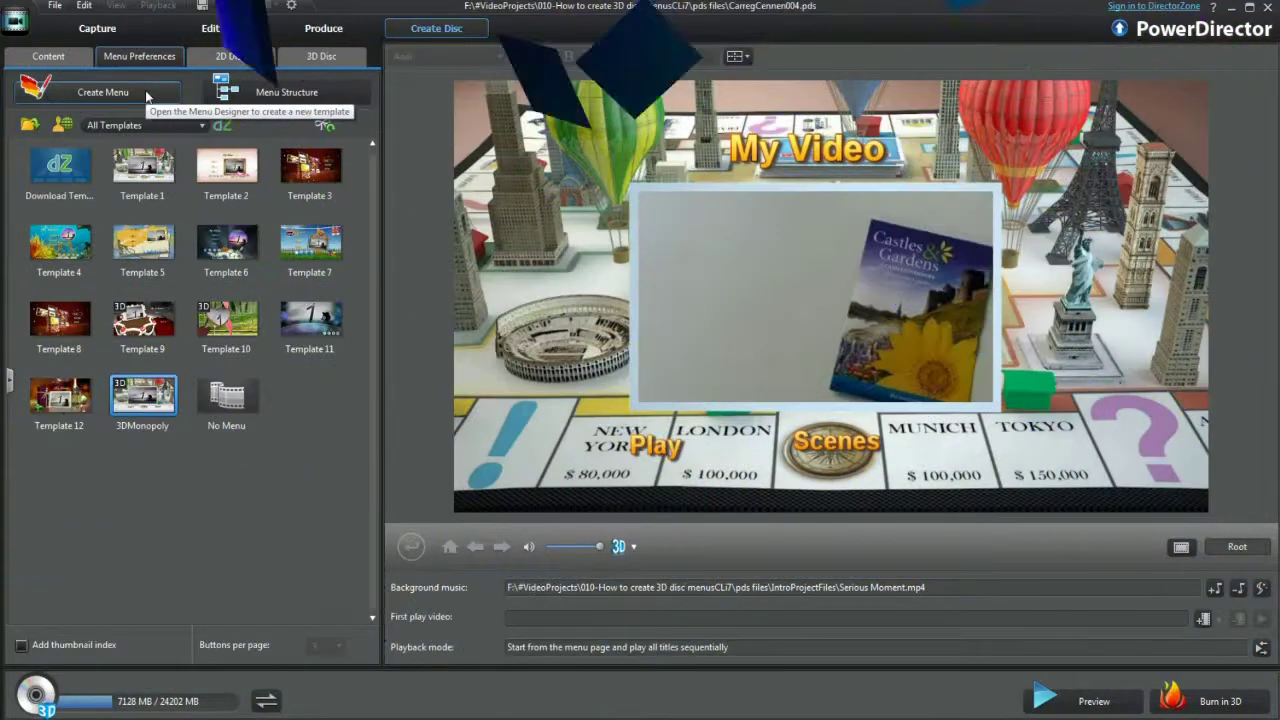
left_click(237, 94)
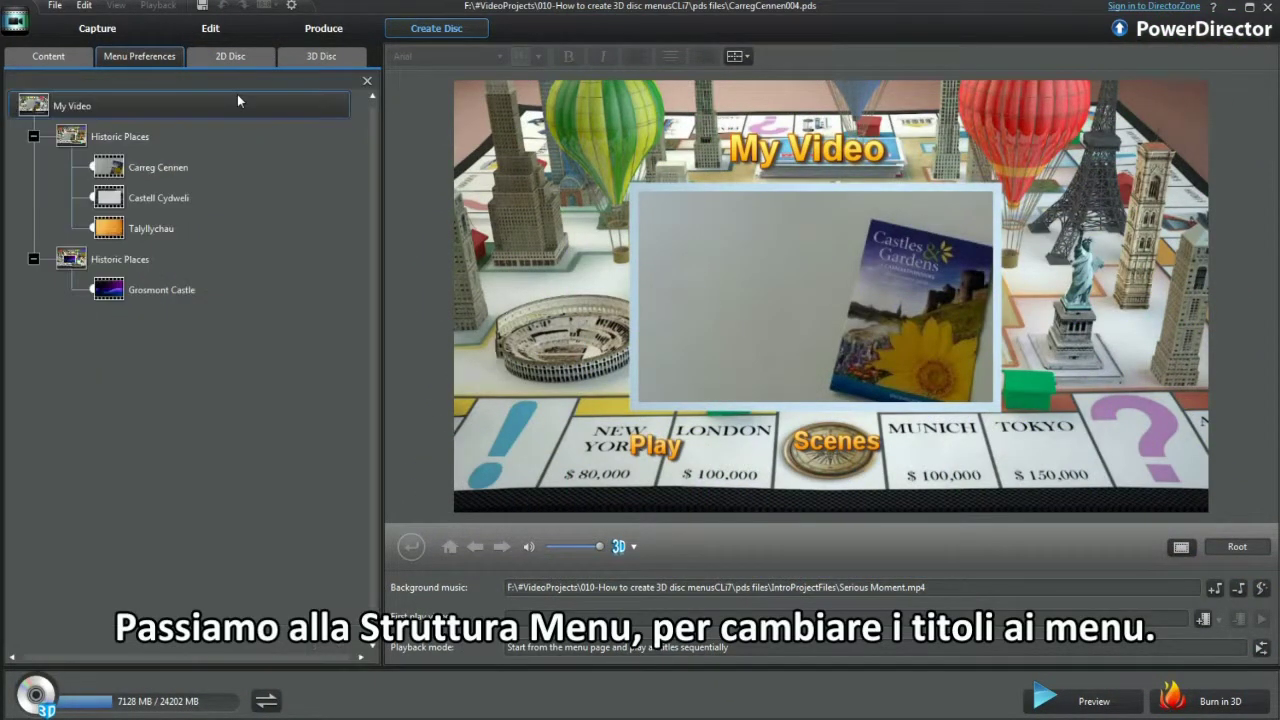
left_click(237, 97)
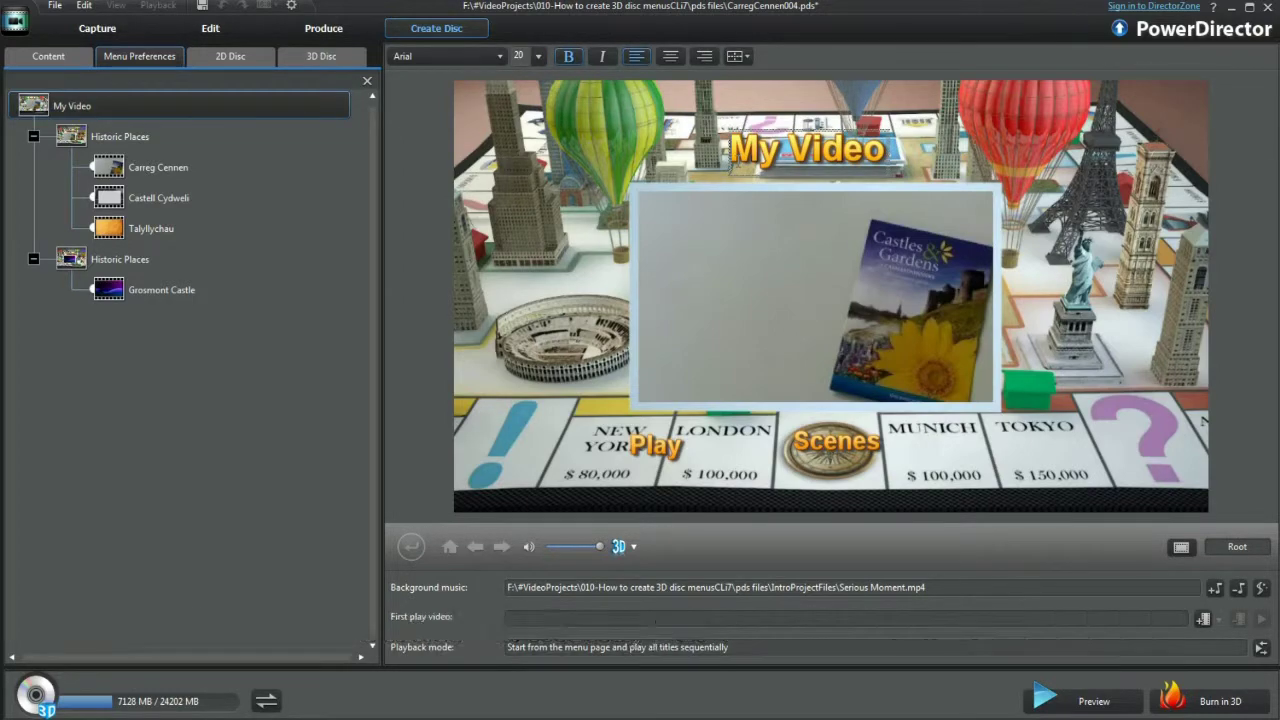
type("6000+ Ancient Places")
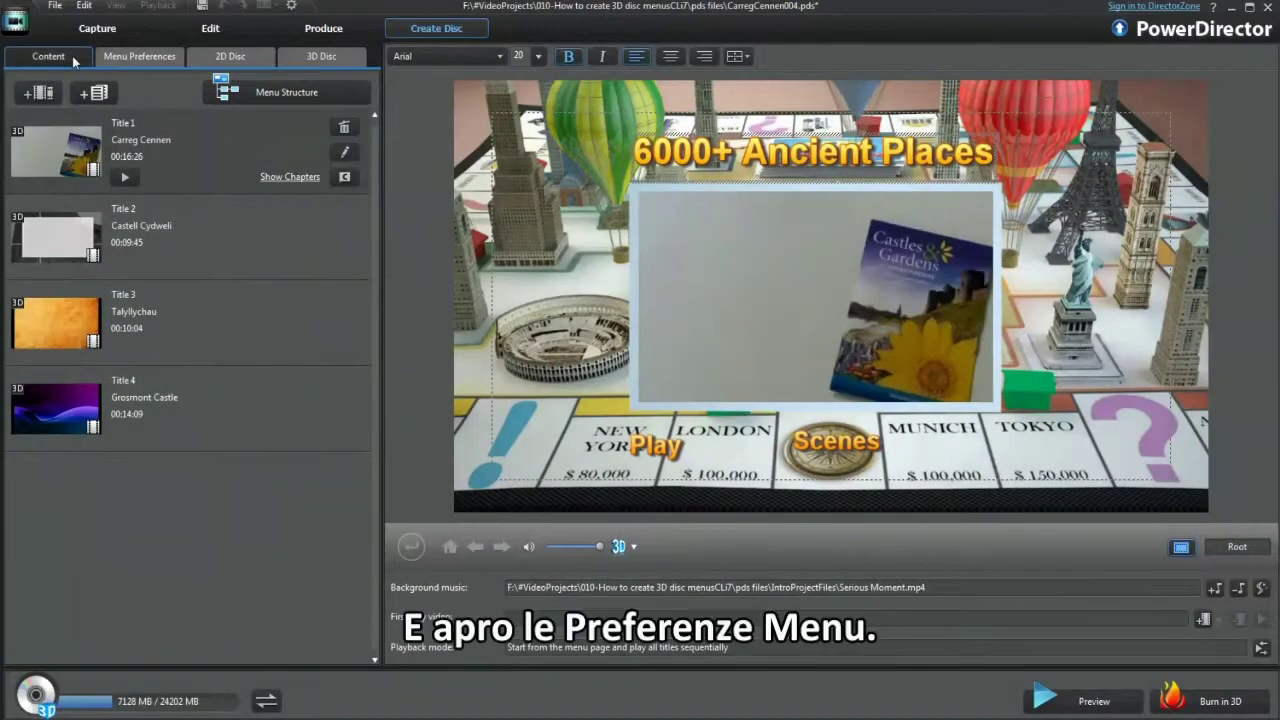
left_click(133, 57)
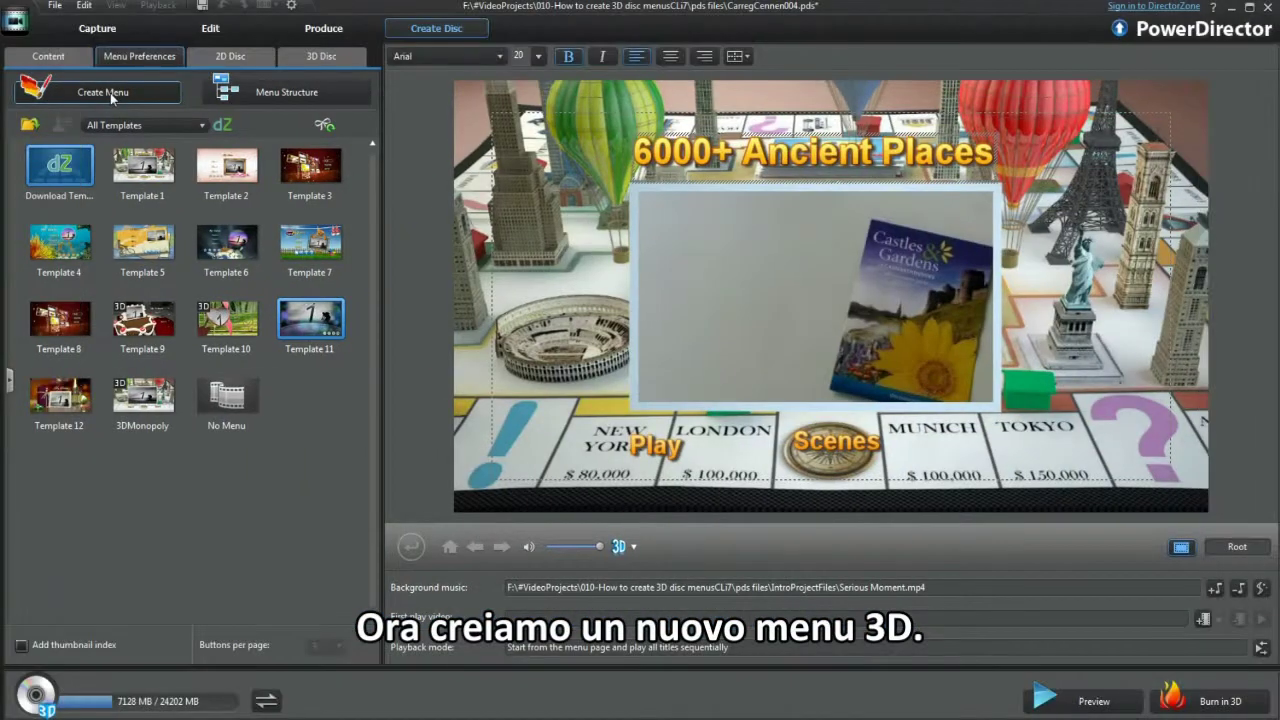
Start a new 3D menu and set 2DIntro001.wmv as its cropped background video
left_click(110, 93)
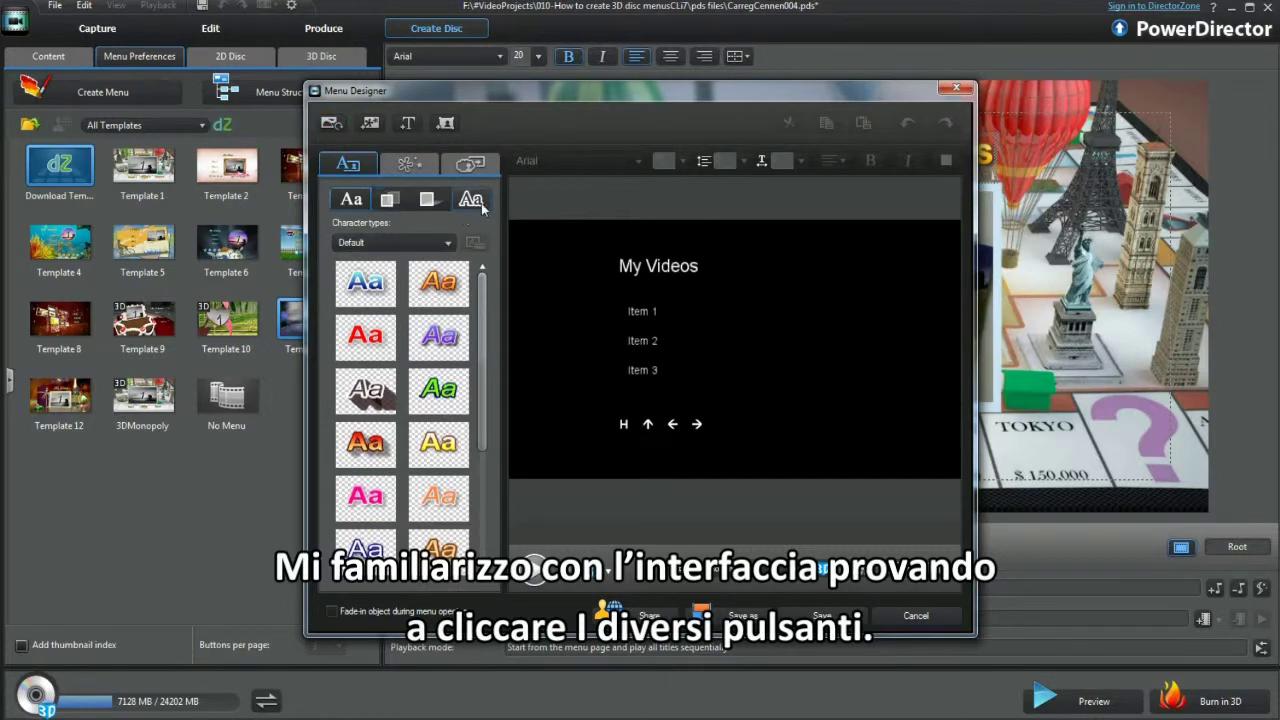
left_click(334, 130)
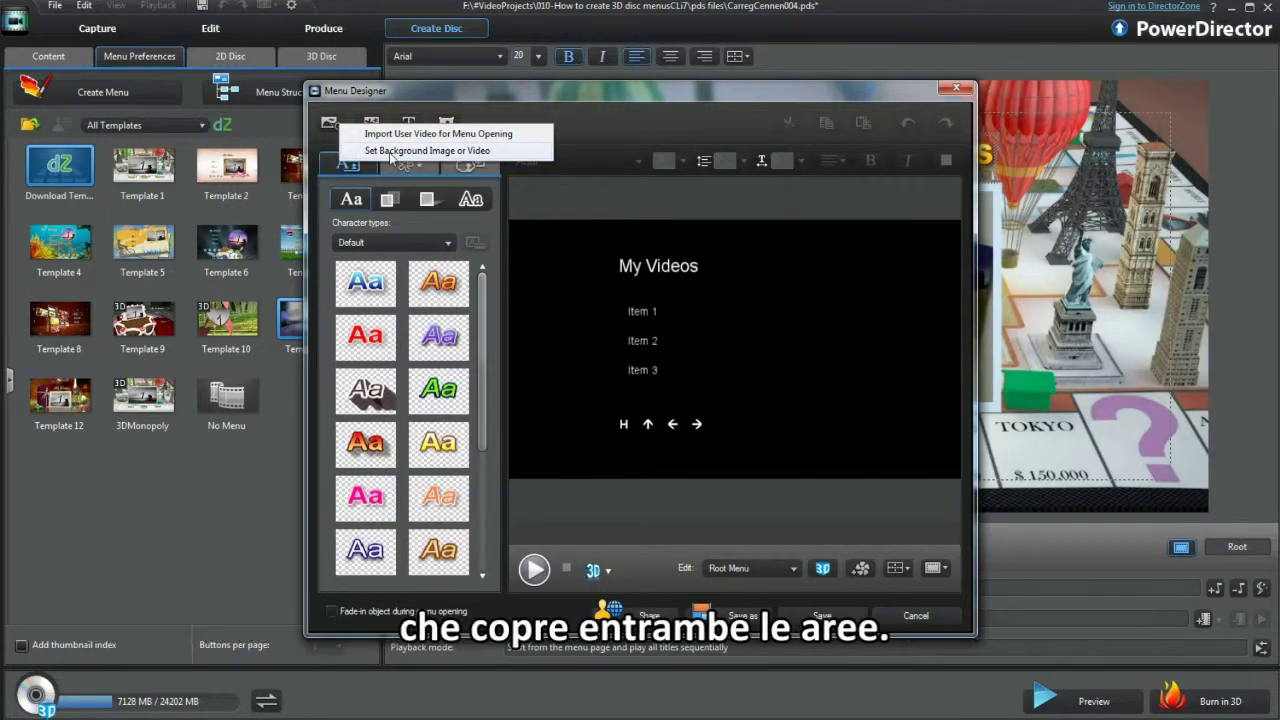
left_click(420, 151)
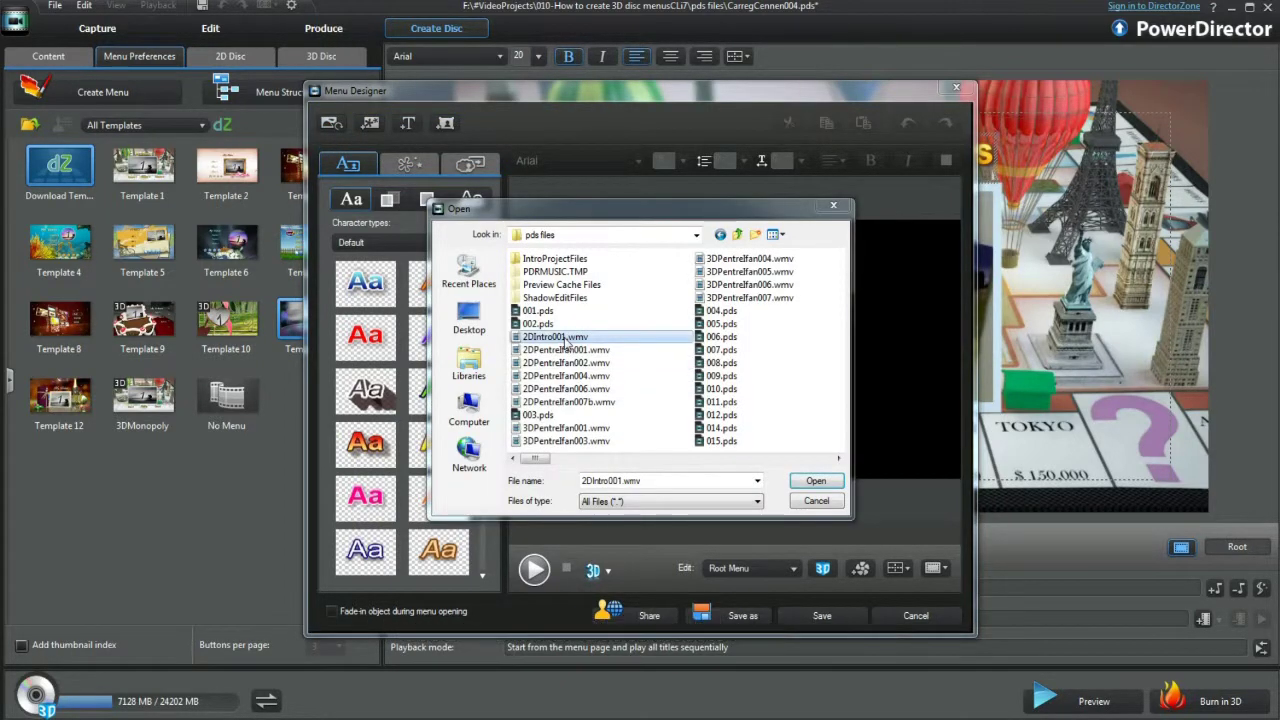
left_click(816, 481)
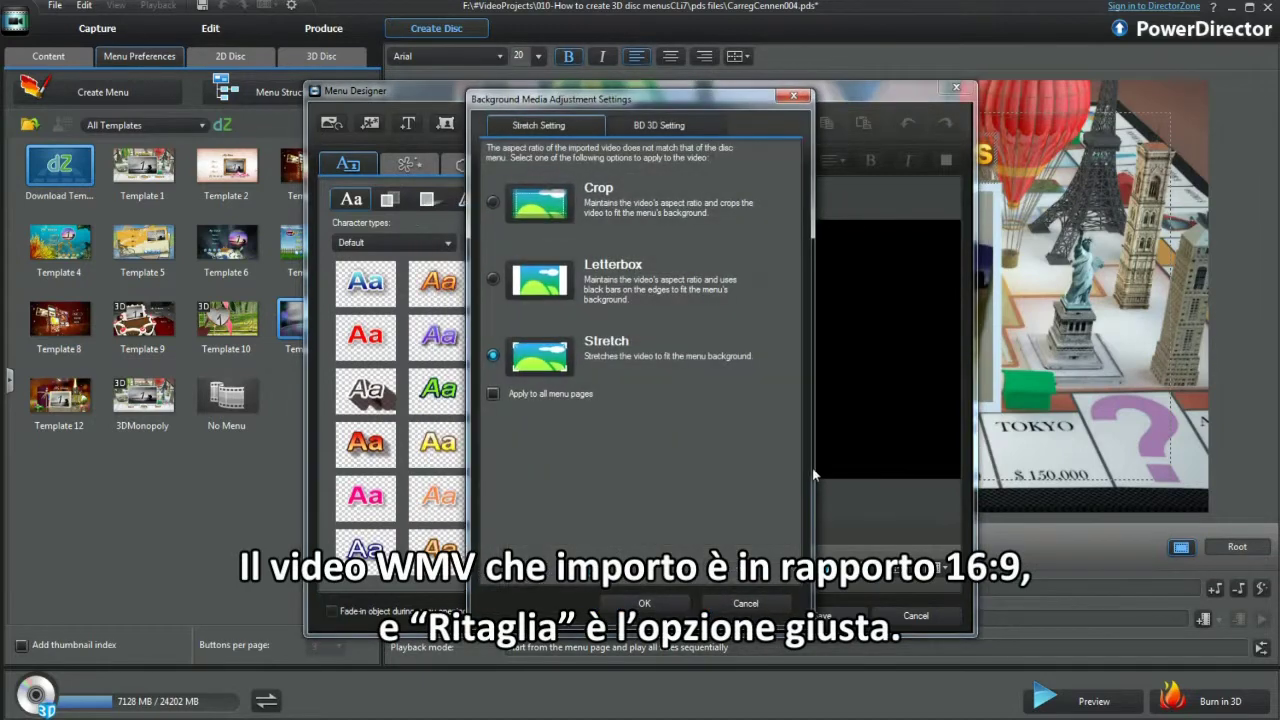
left_click(493, 203)
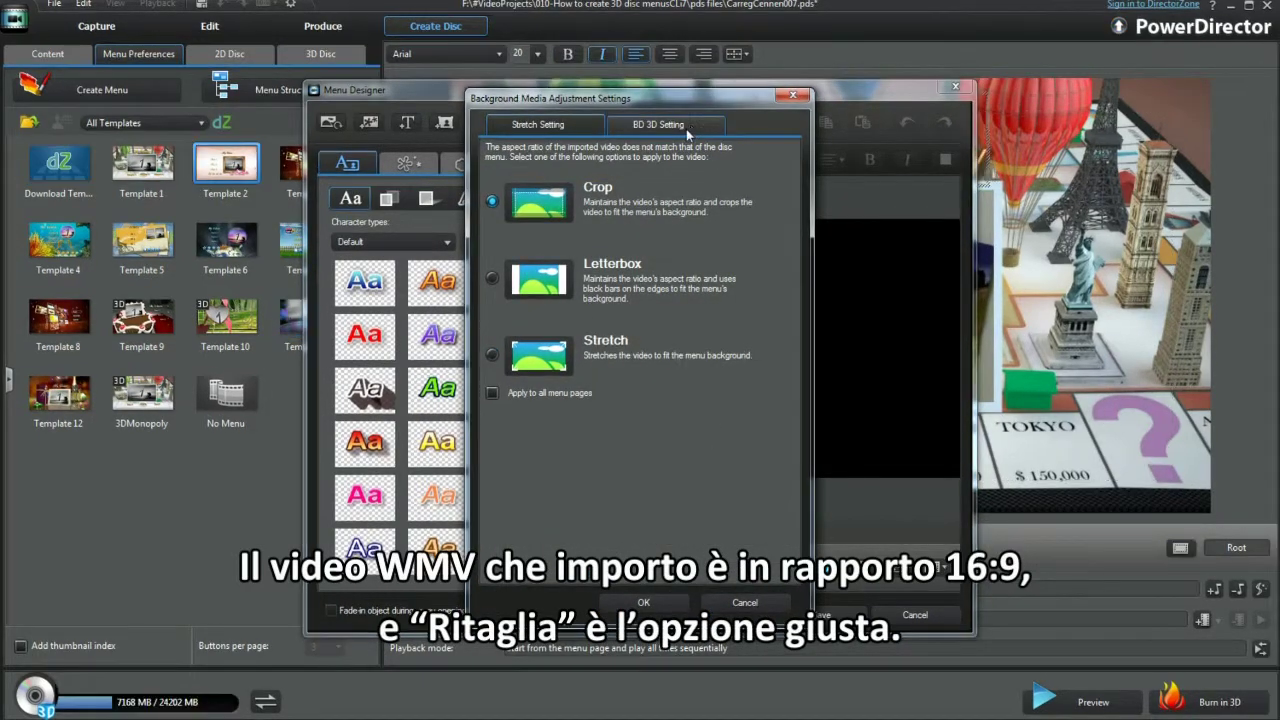
left_click(686, 129)
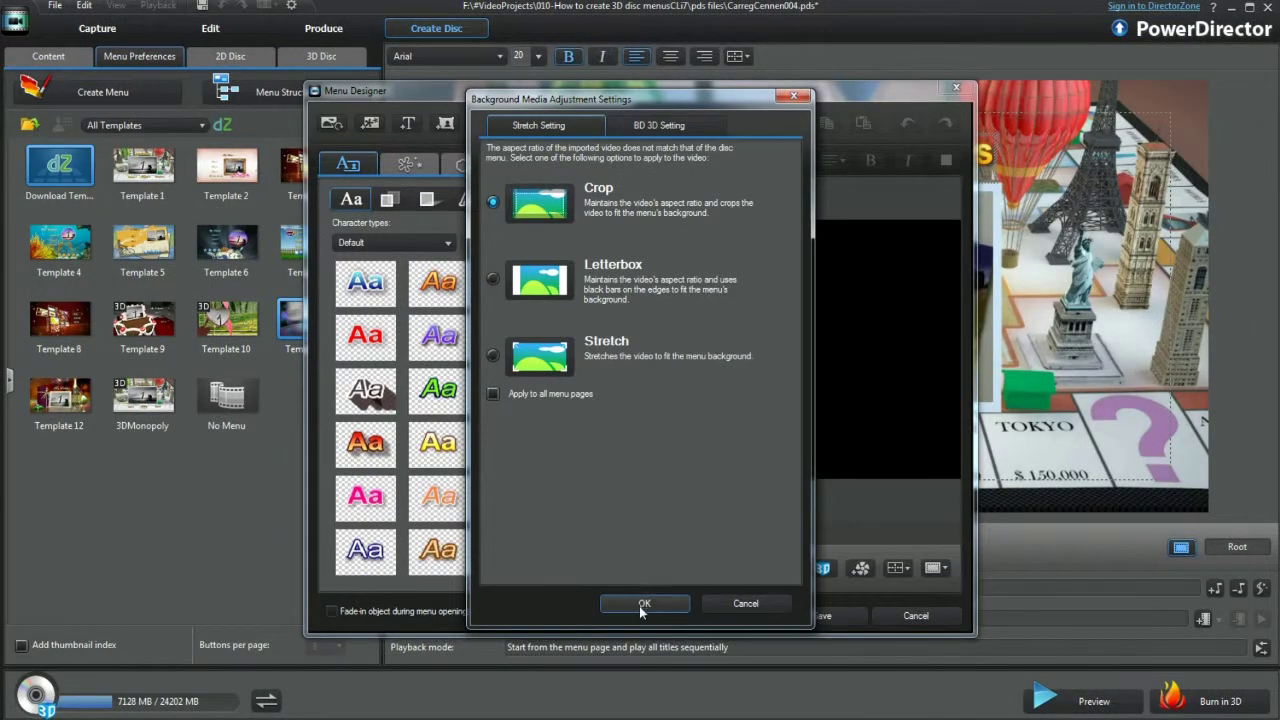
left_click(643, 602)
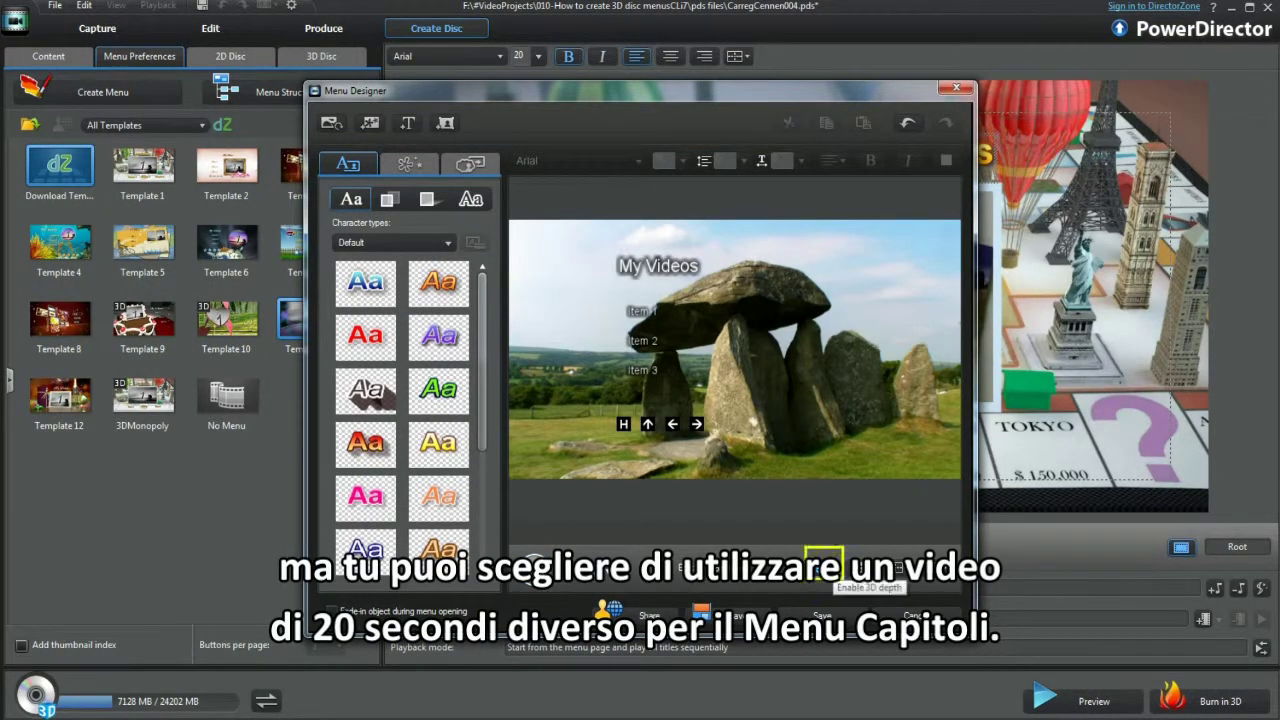
Enable 3D depth of -30 and review the Face, Shadow and Border text settings
left_click(823, 563)
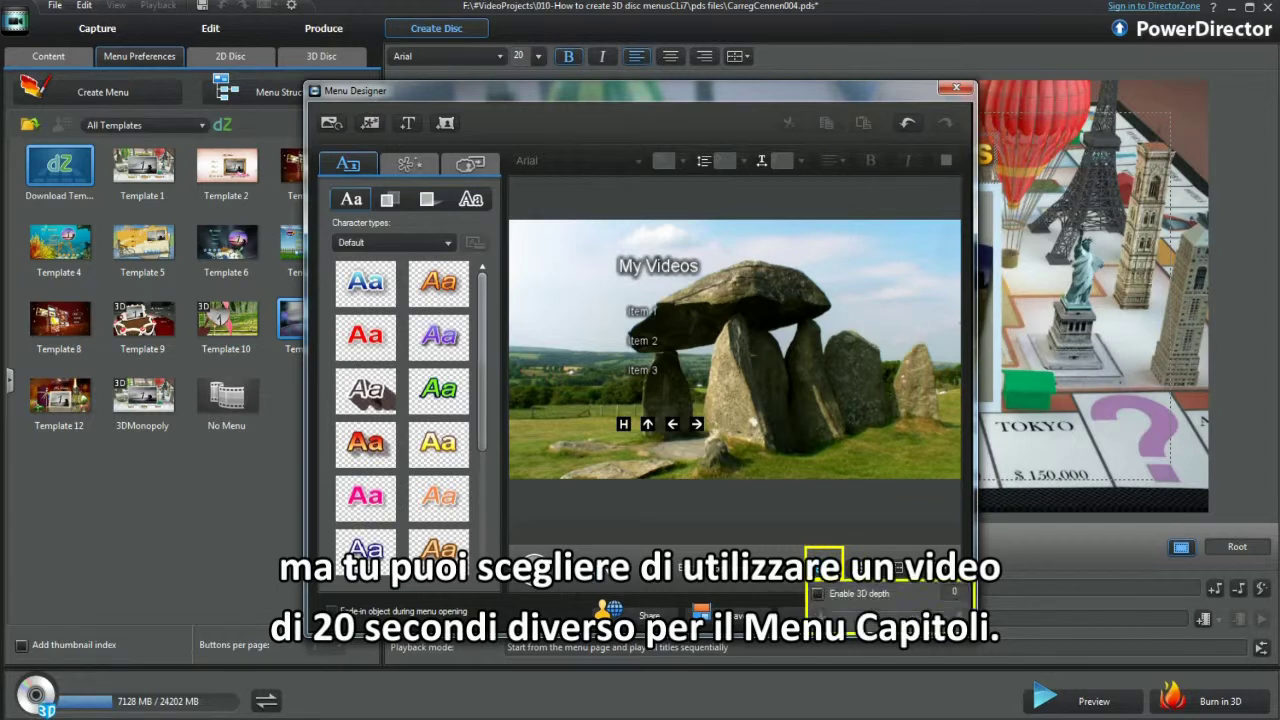
left_click(818, 594)
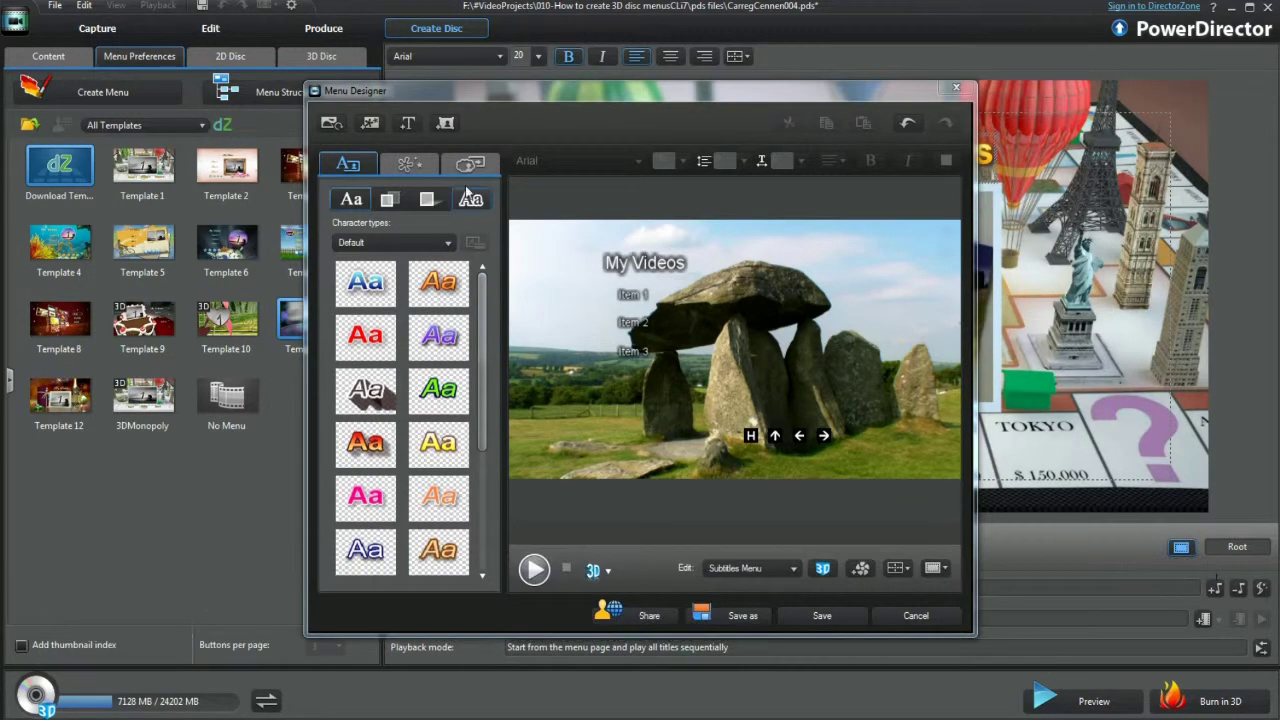
left_click(390, 200)
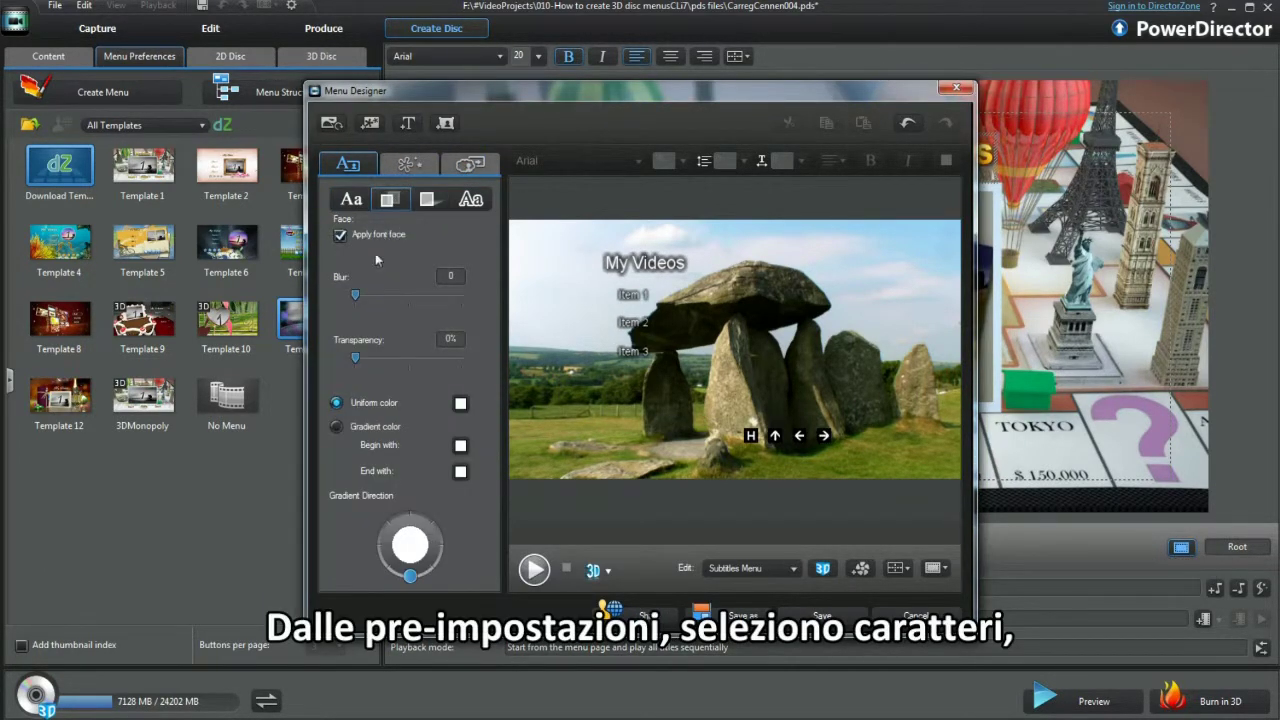
left_click(428, 201)
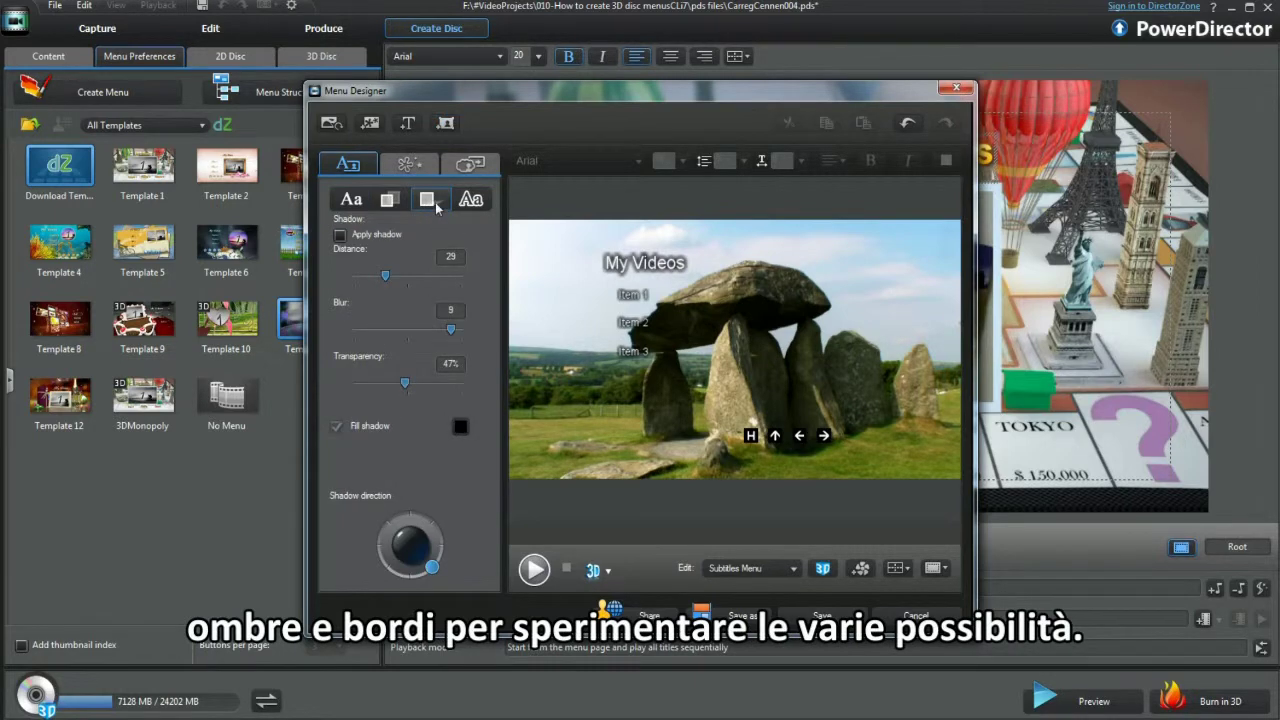
left_click(470, 201)
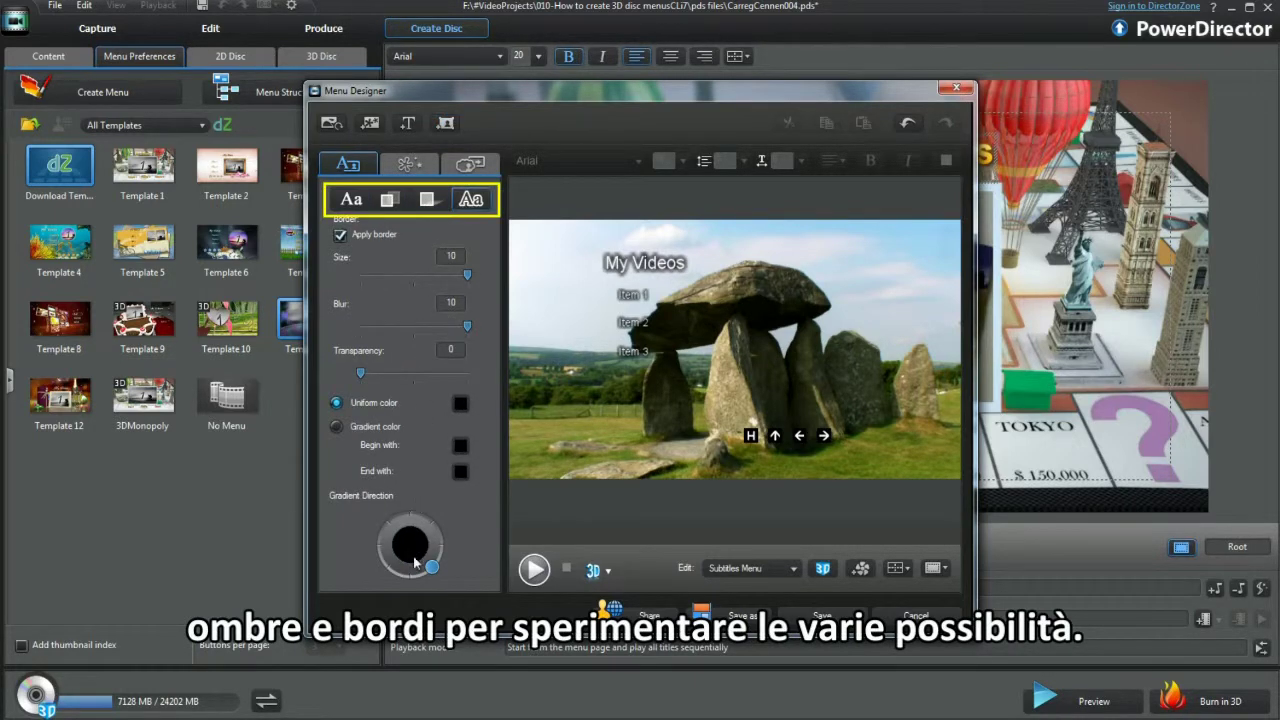
Apply the orange Aa character style to My Videos and Items 1, 2 and 3
left_click(405, 165)
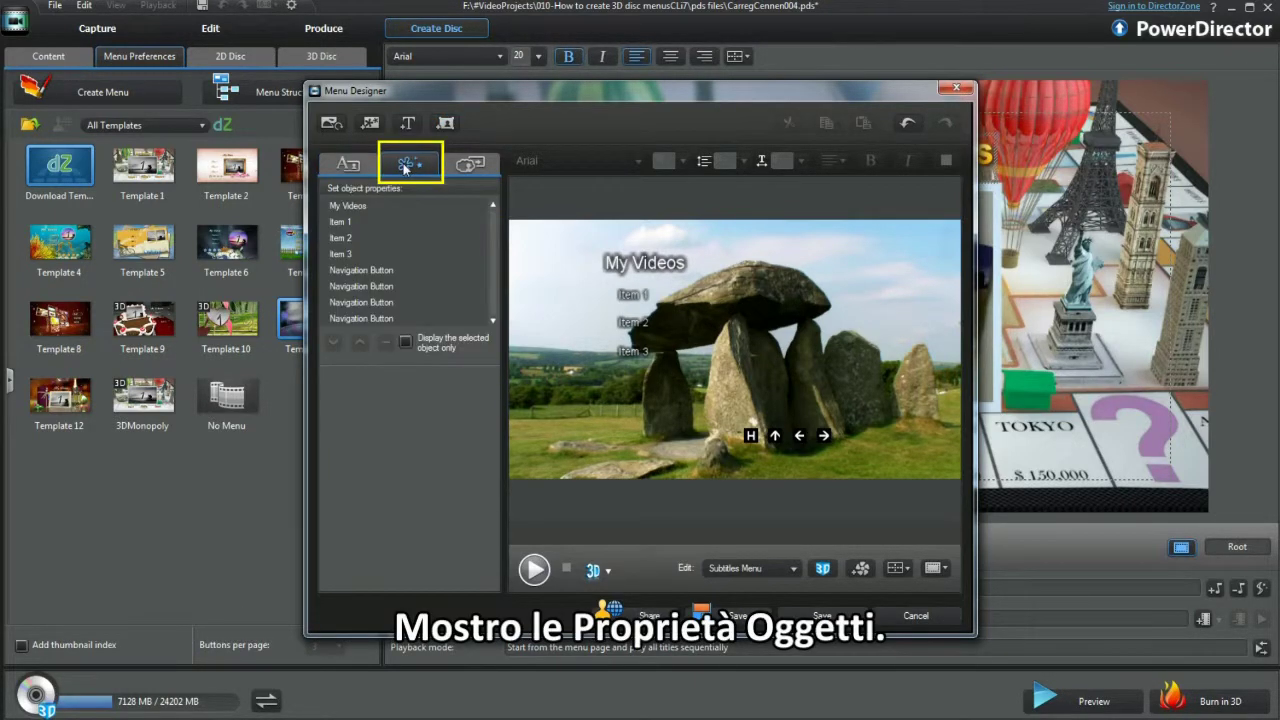
left_click(357, 206)
left_click(344, 223, "ctrl")
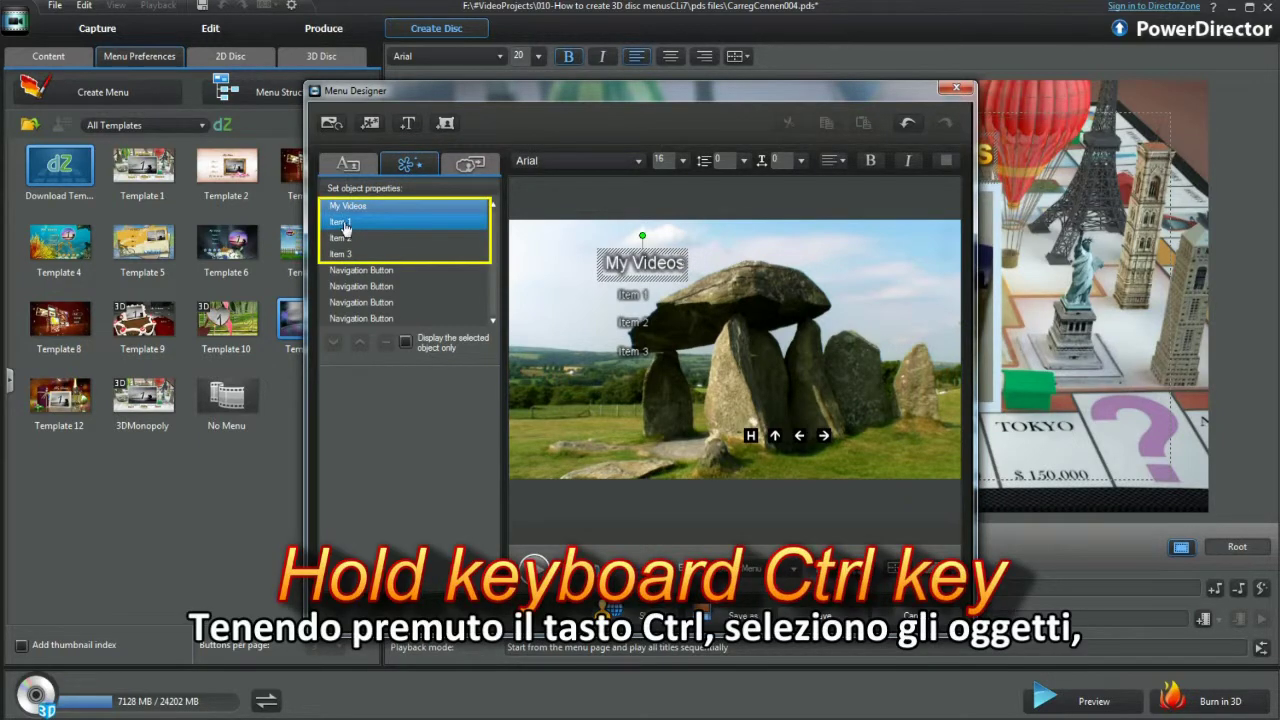
left_click(344, 239, "ctrl")
left_click(343, 253, "ctrl")
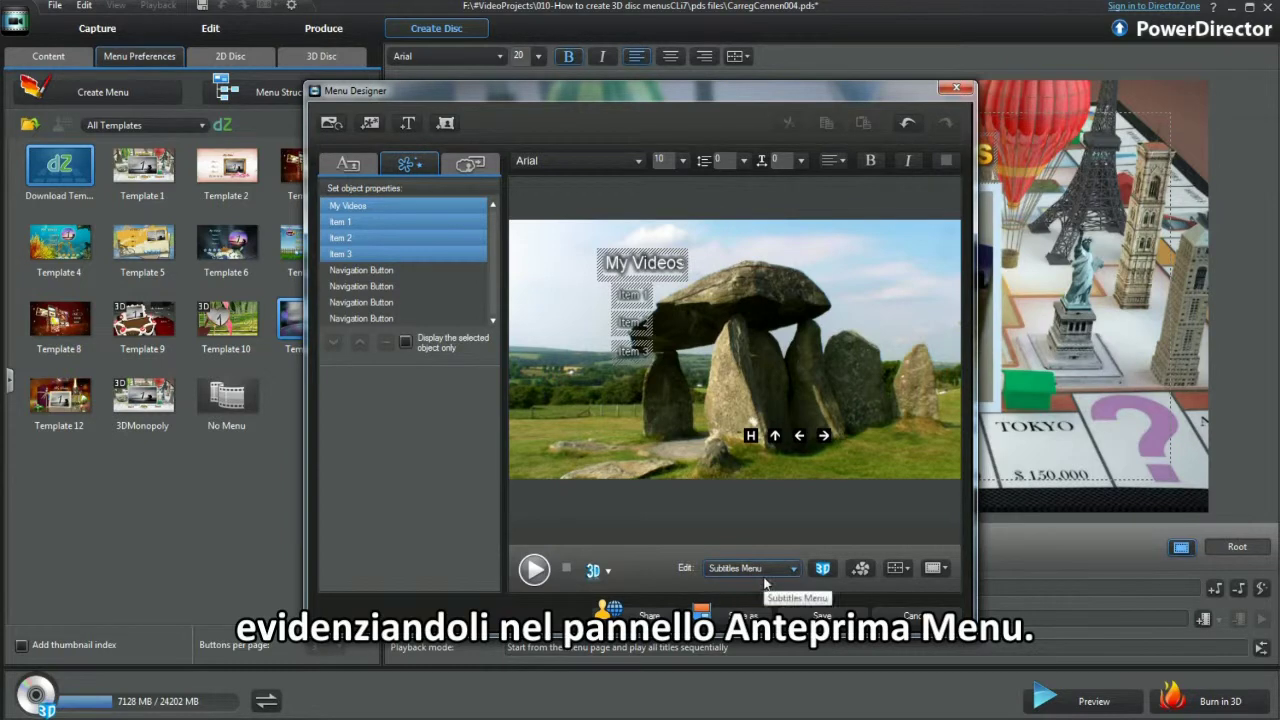
left_click(348, 163)
left_click(437, 290)
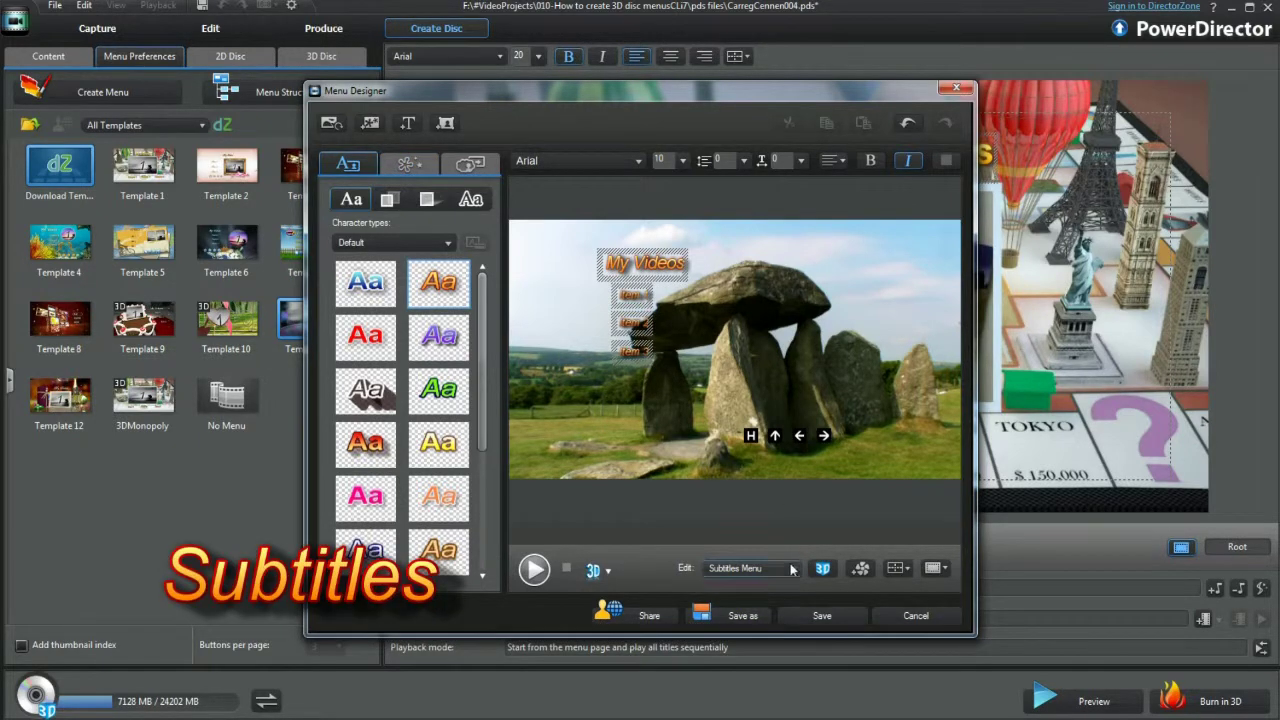
left_click(943, 568)
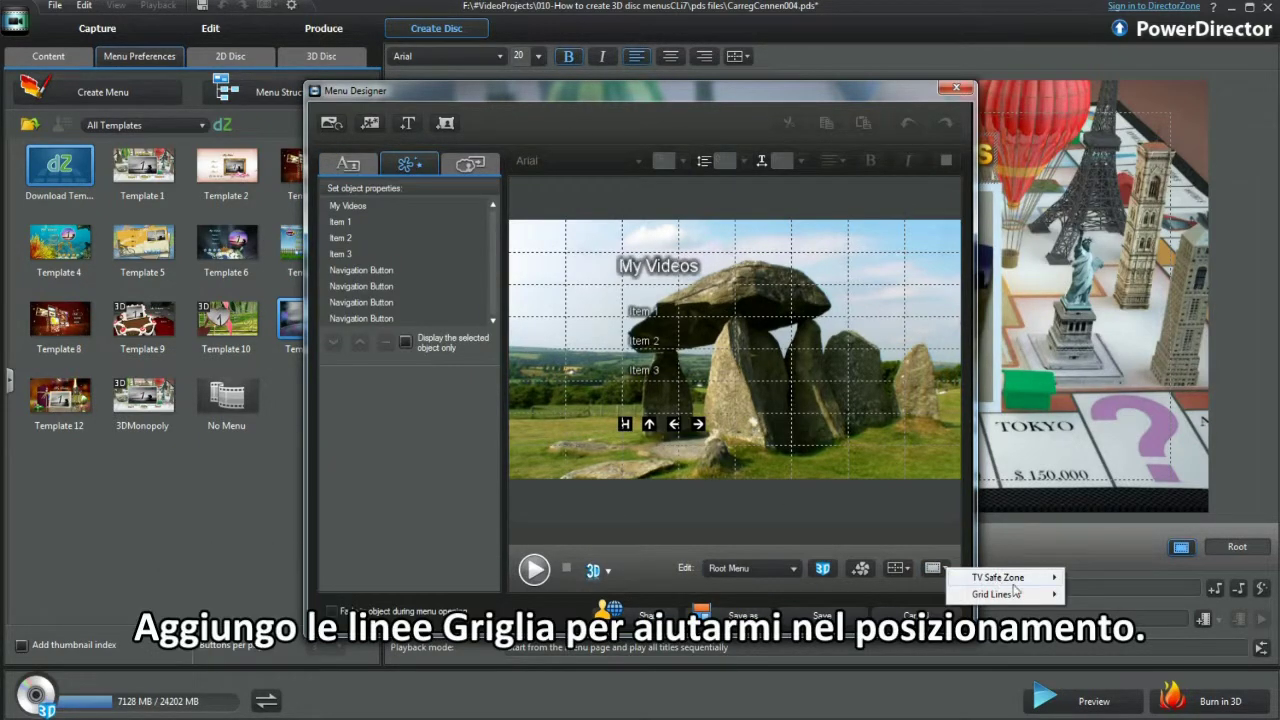
Show grid lines and add an Item 4 button placed below Item 3
mouse_move(1064, 596)
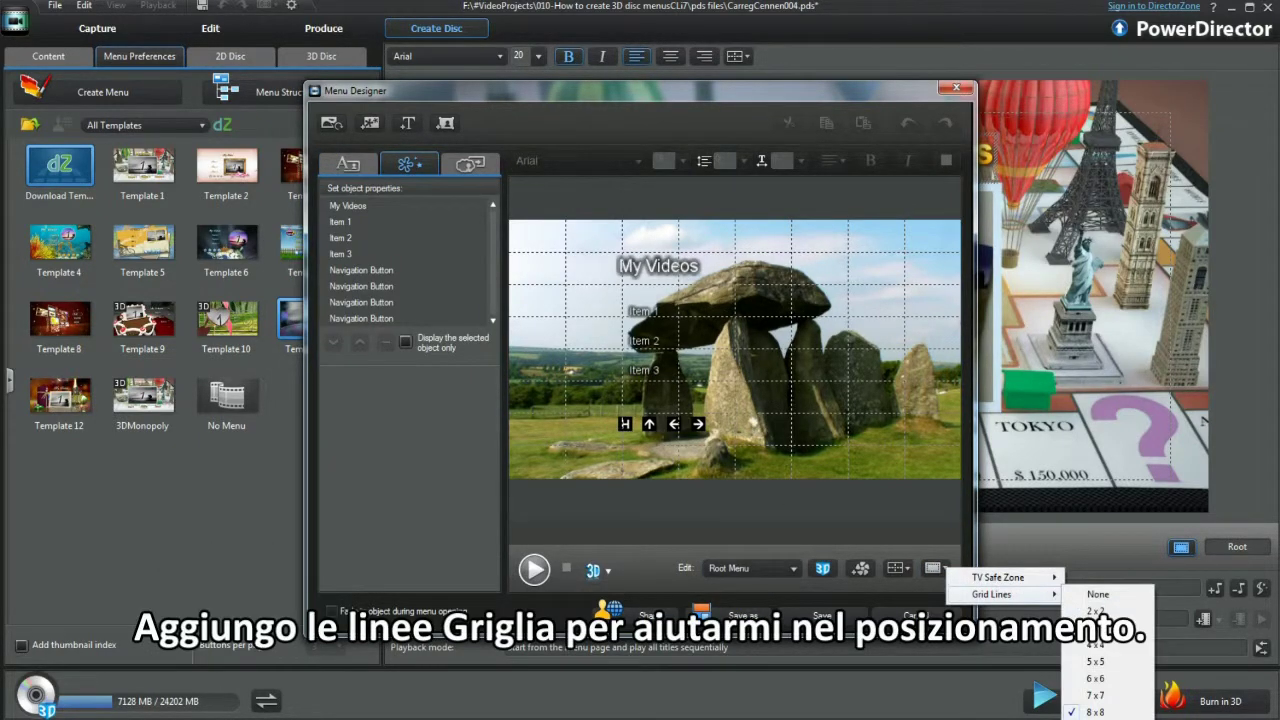
left_click(1096, 716)
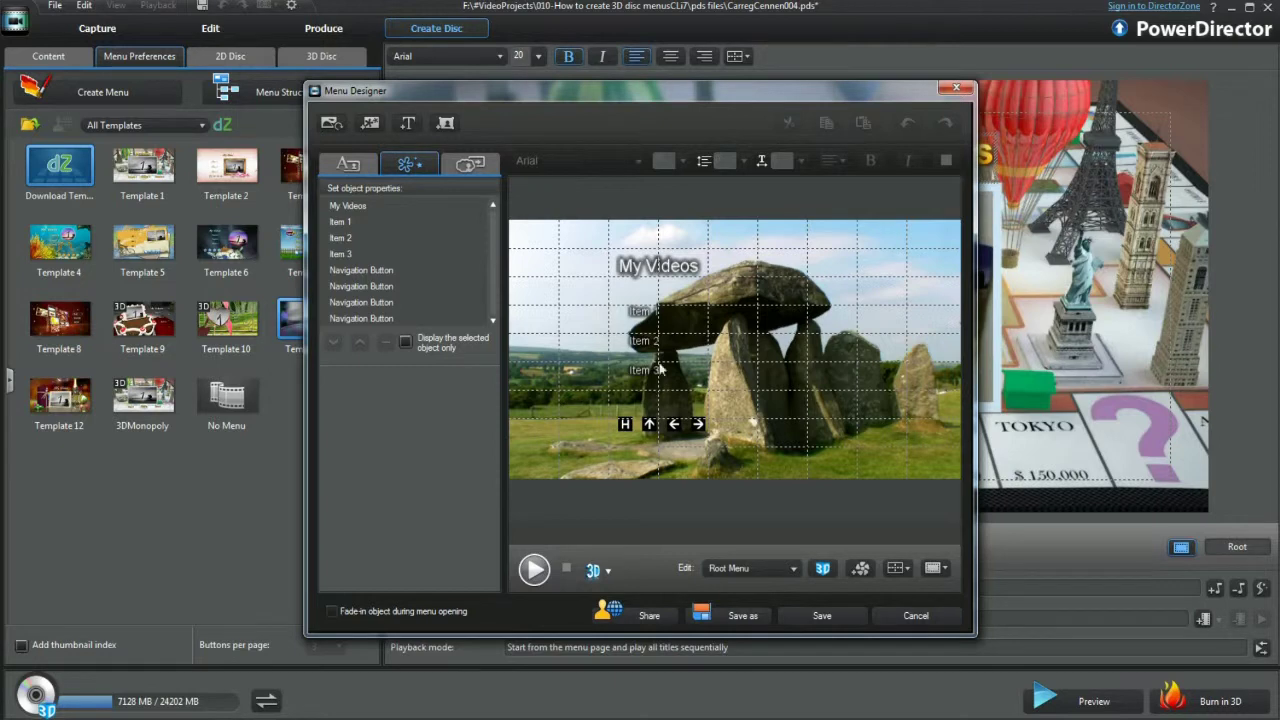
left_click(446, 124)
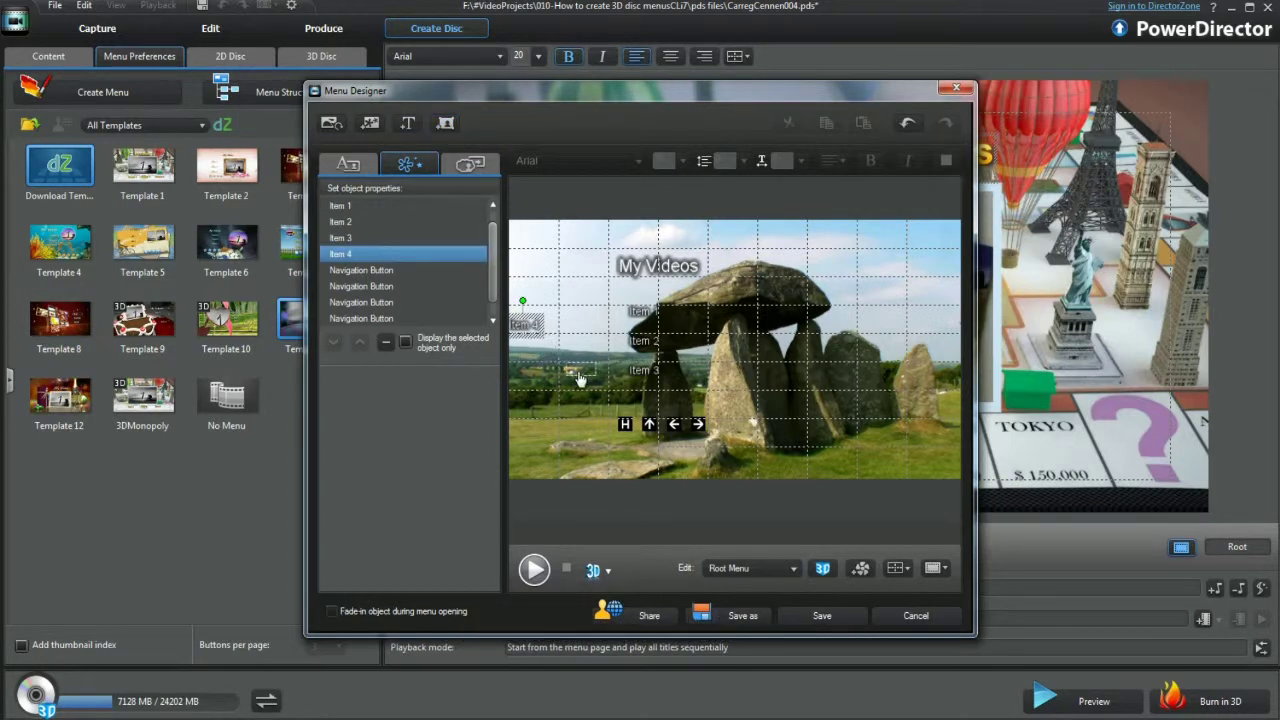
left_click_drag(630, 410, 637, 408)
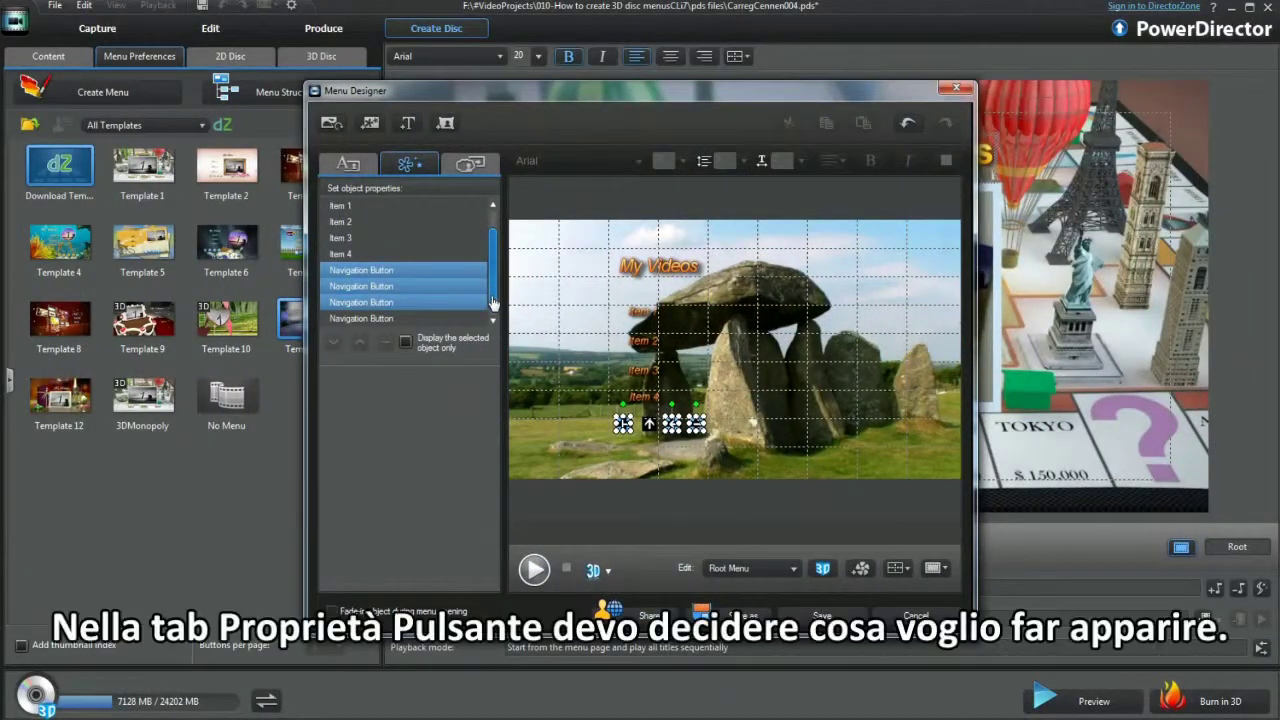
scroll(492, 302, "down", 1)
left_click(426, 304, "ctrl")
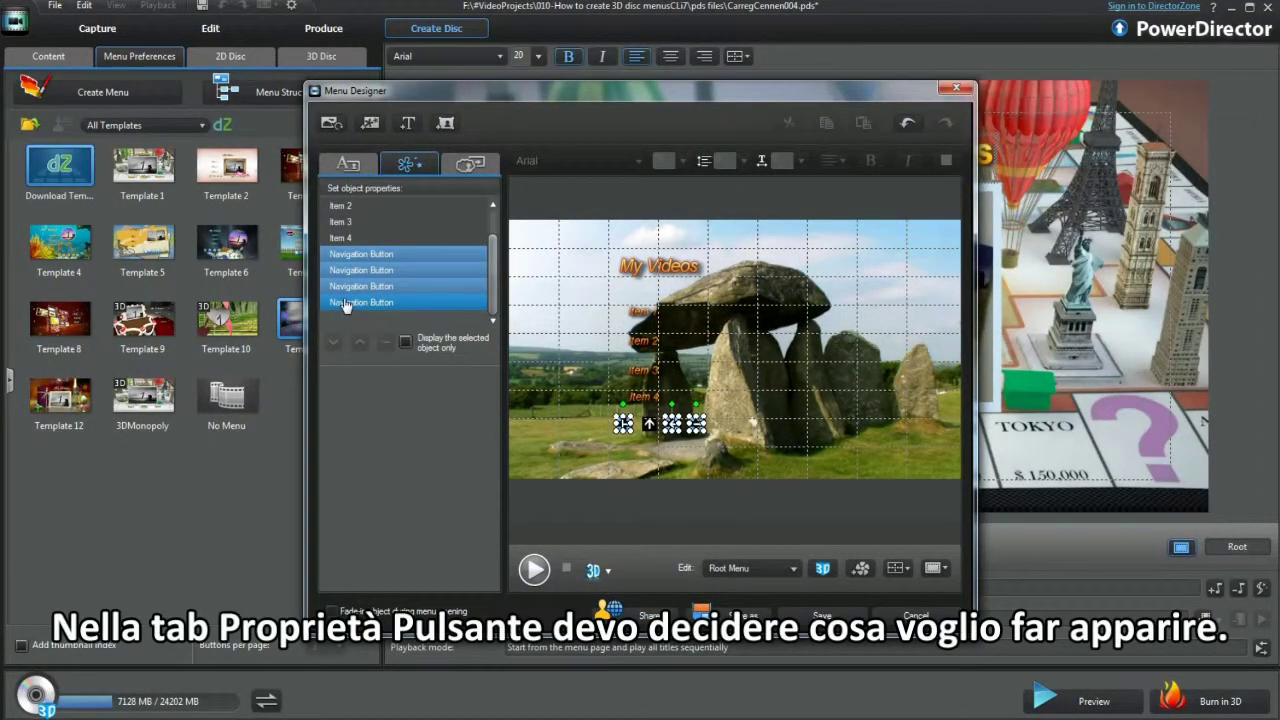
Use a checkmark highlight icon and teal navigation buttons, then edit the Titles/Chapters page
left_click(464, 172)
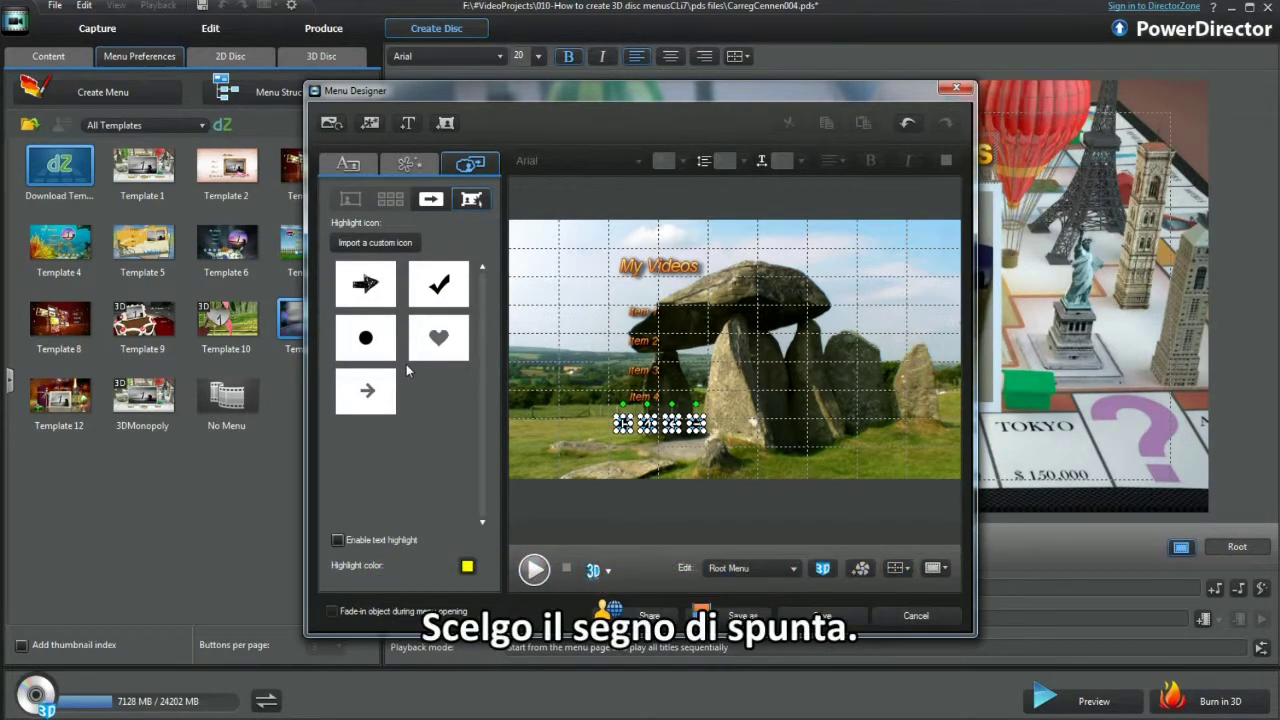
left_click(443, 289)
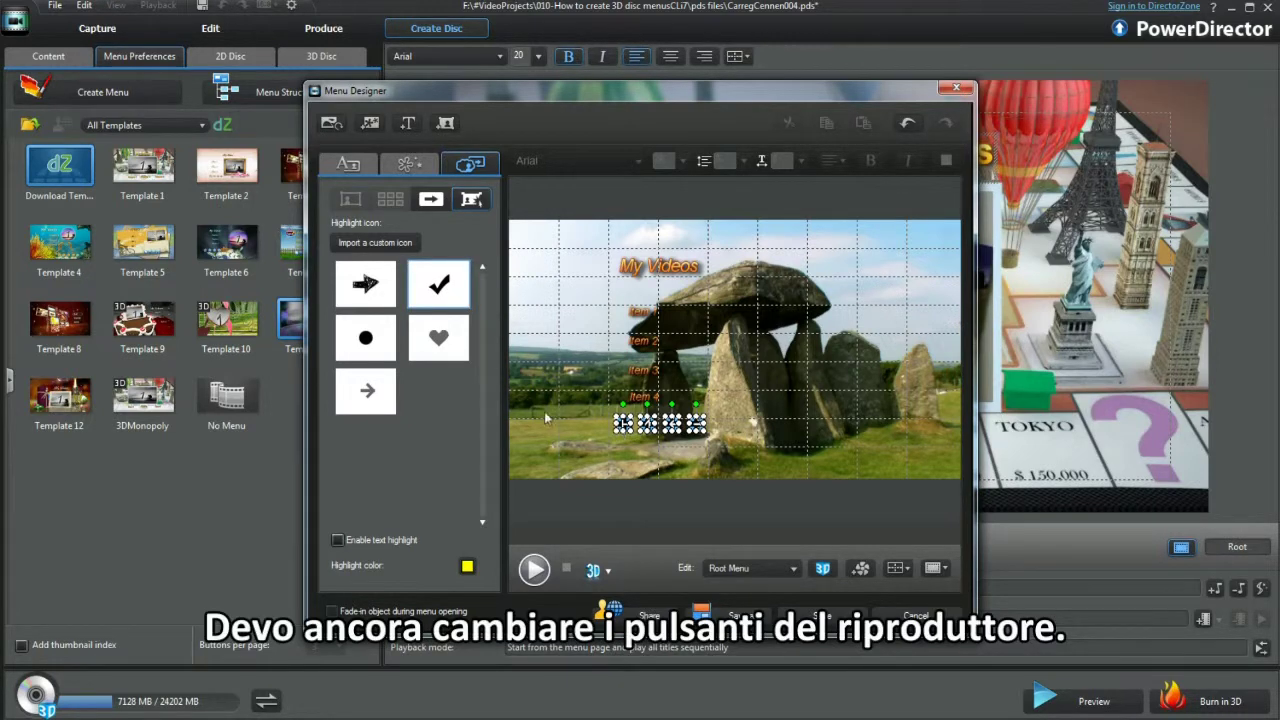
left_click(430, 199)
left_click(443, 262)
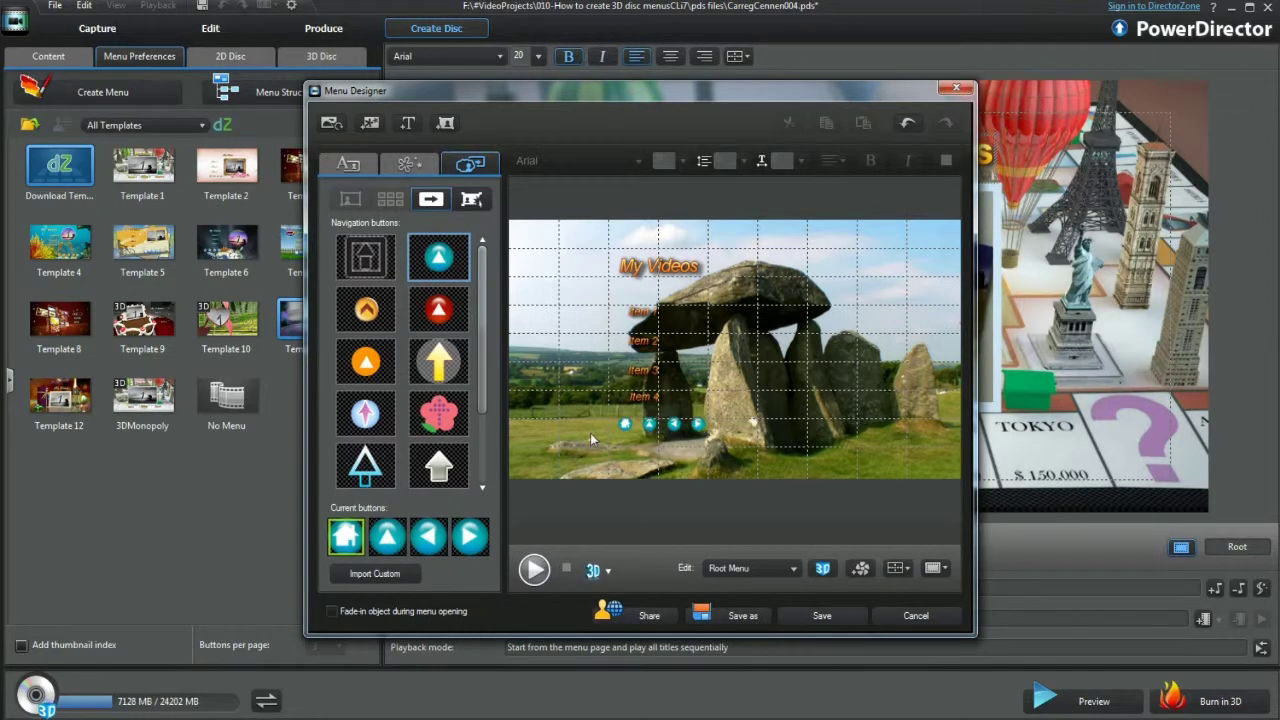
left_click(752, 568)
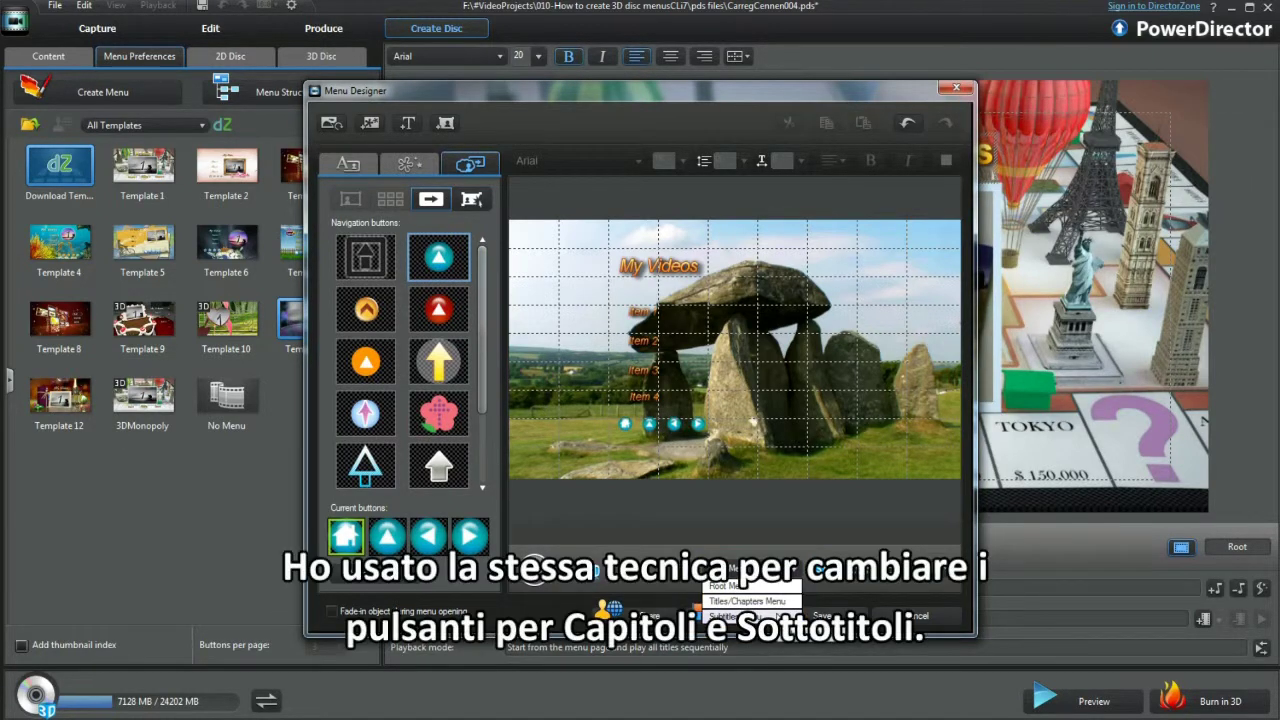
left_click(747, 601)
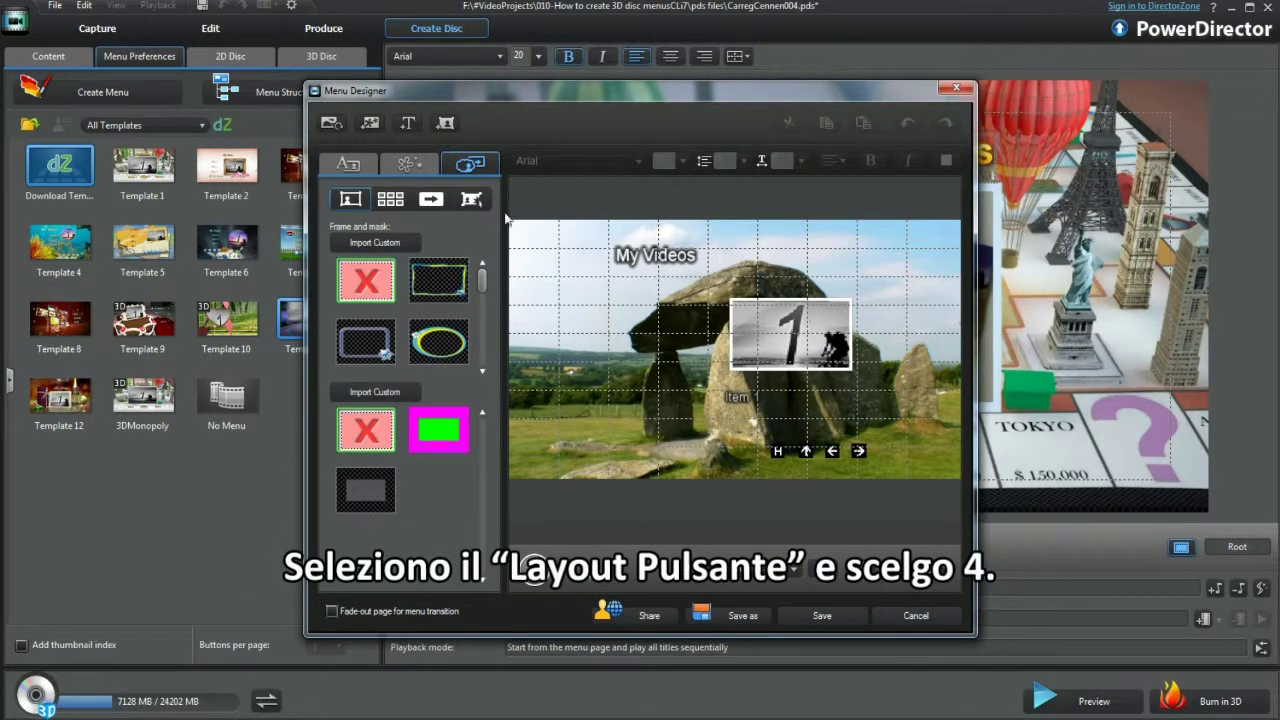
Switch the Titles/Chapters menu to the four-button layout
left_click(470, 200)
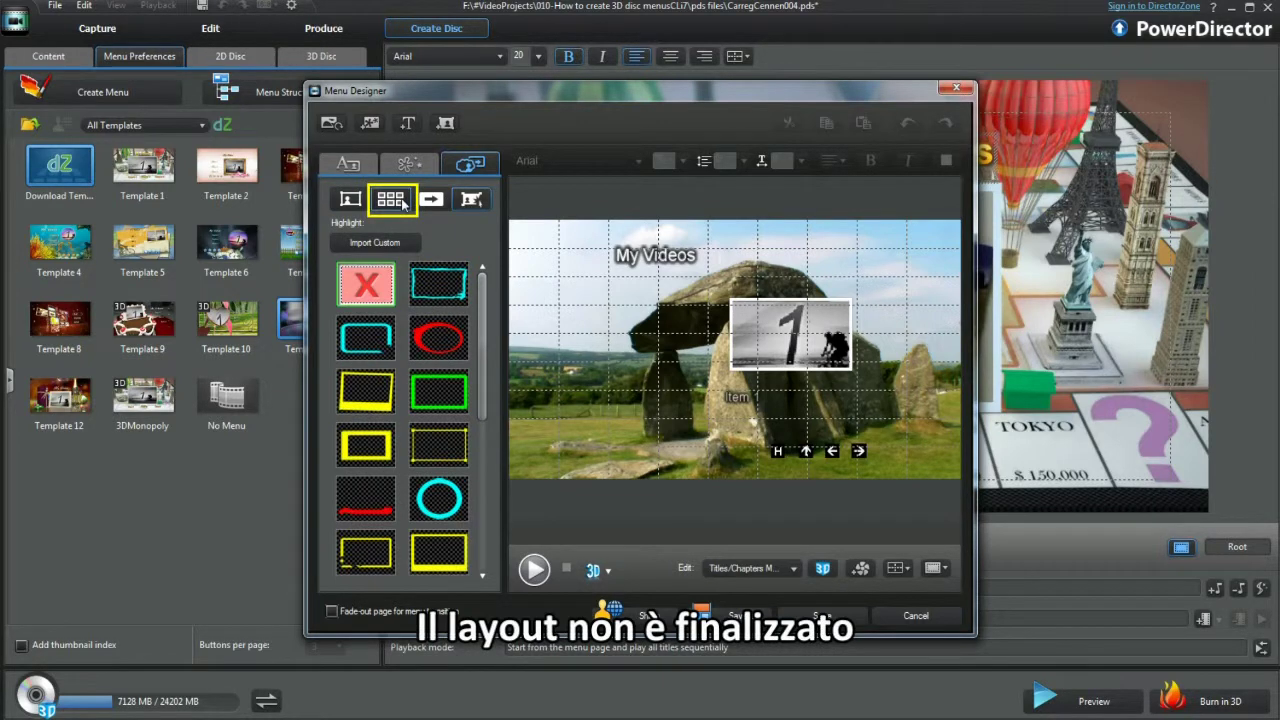
left_click(403, 203)
left_click(448, 336)
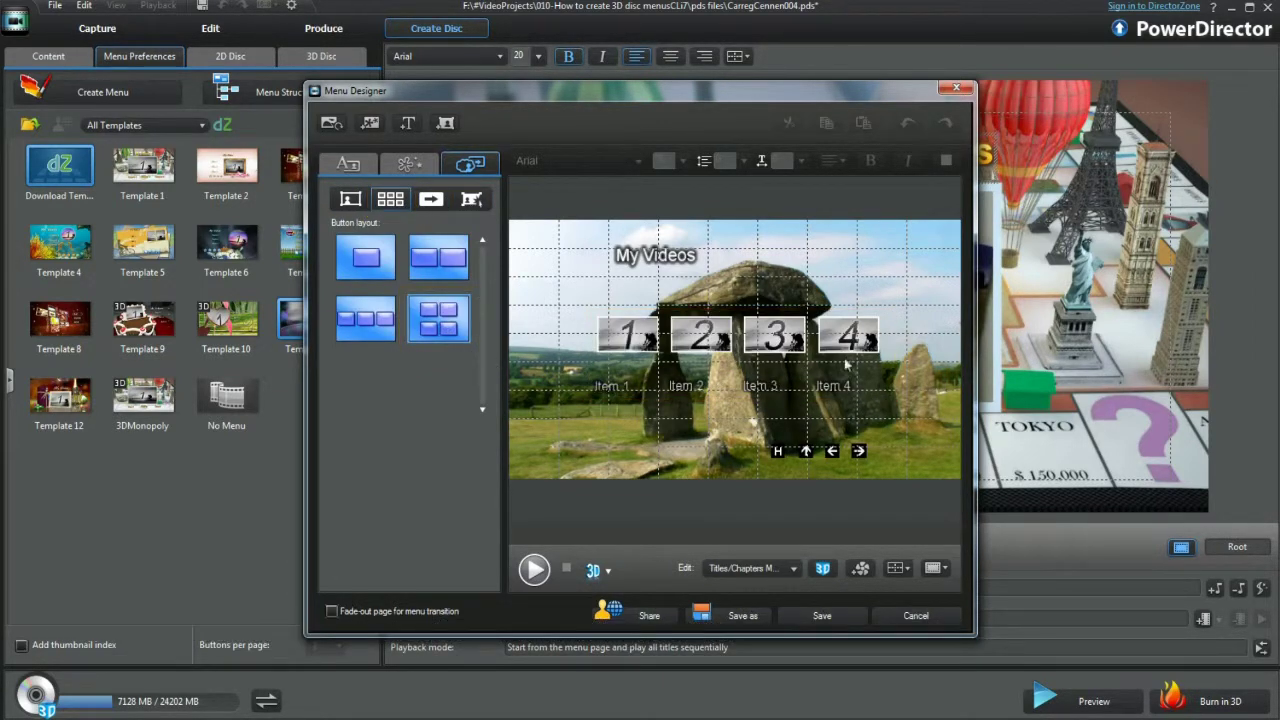
Add a fifth button, Item 5, shrink it and align it beside button 4, then select it for removal
left_click(445, 122)
left_click_drag(885, 370, 913, 400)
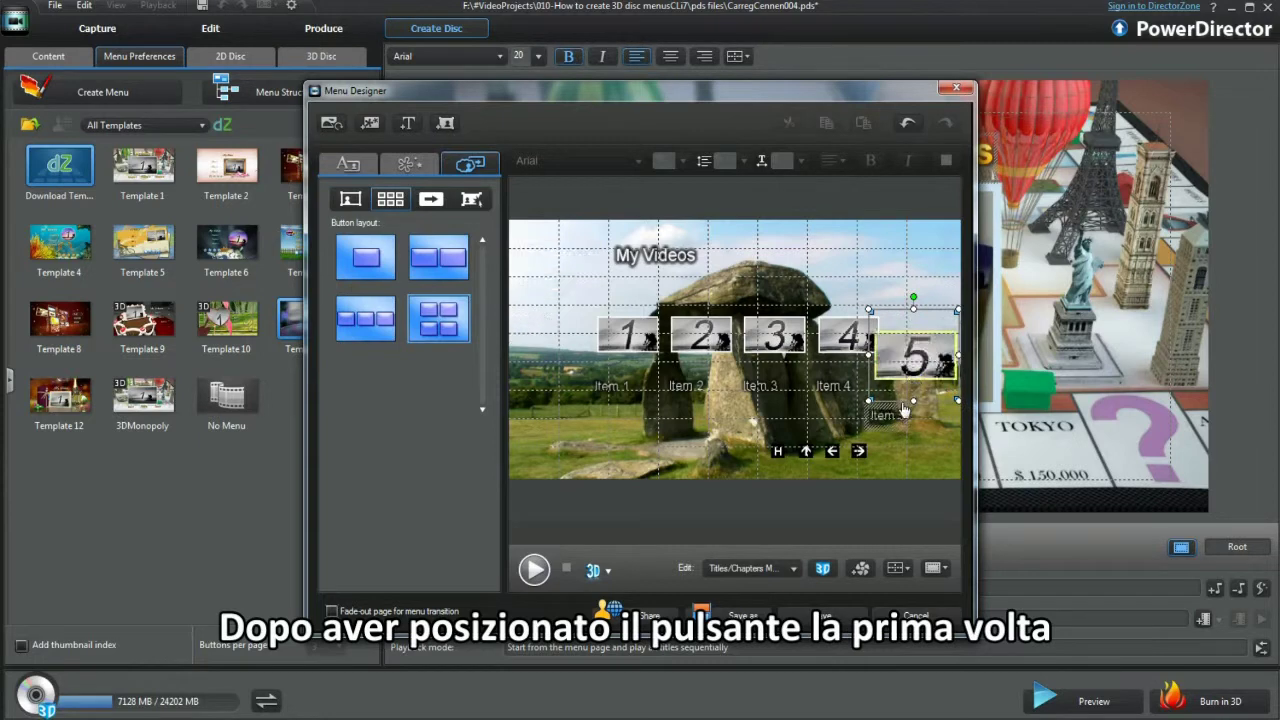
left_click(878, 290)
left_click_drag(867, 309, 890, 332)
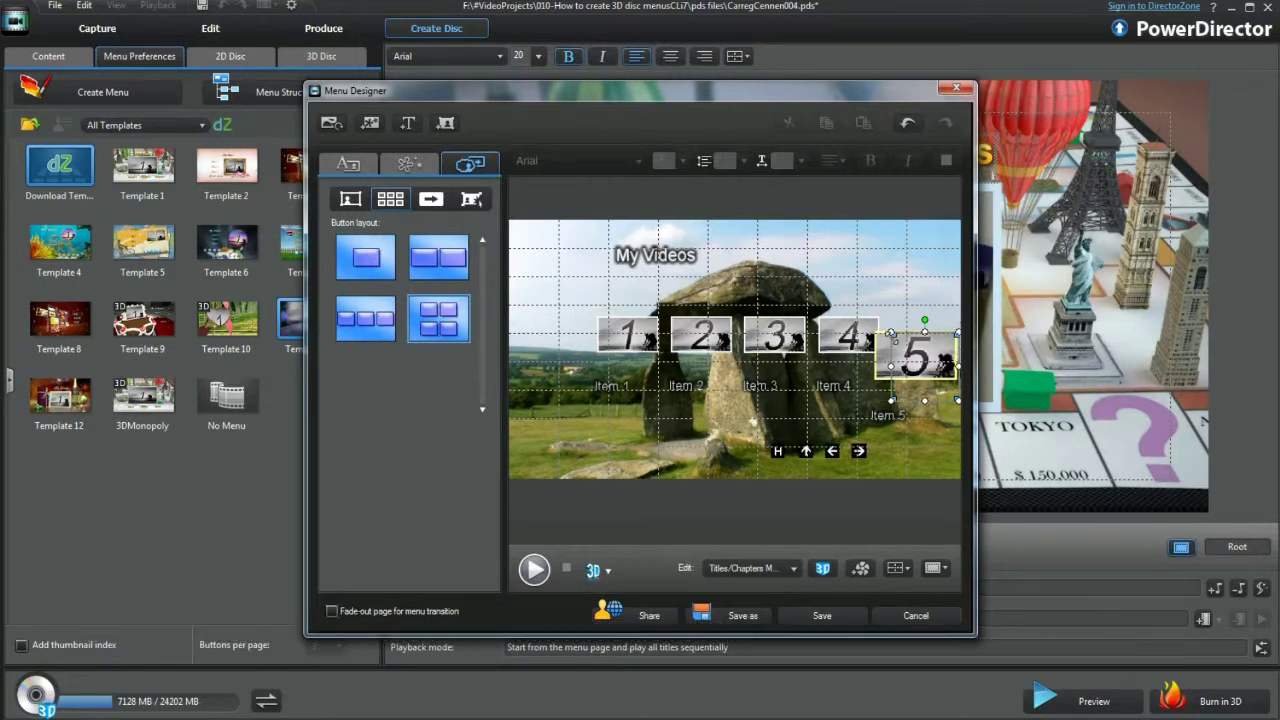
left_click_drag(913, 392, 914, 362)
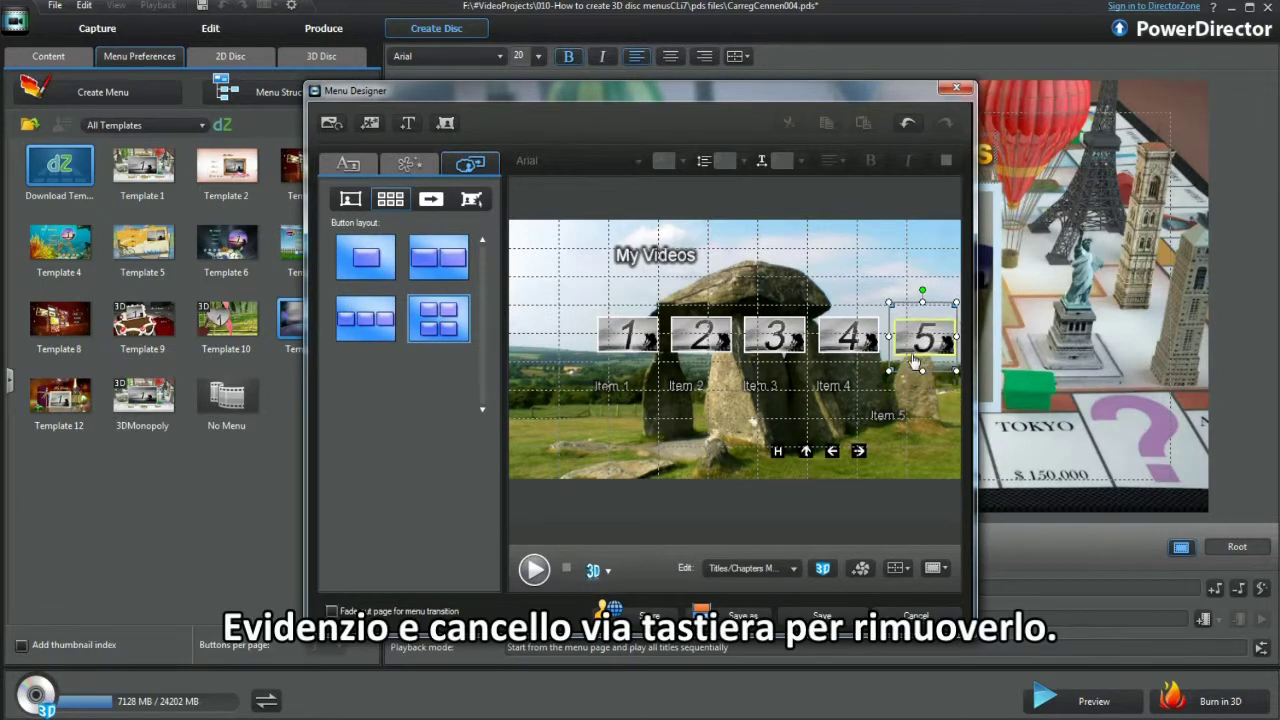
left_click(887, 416)
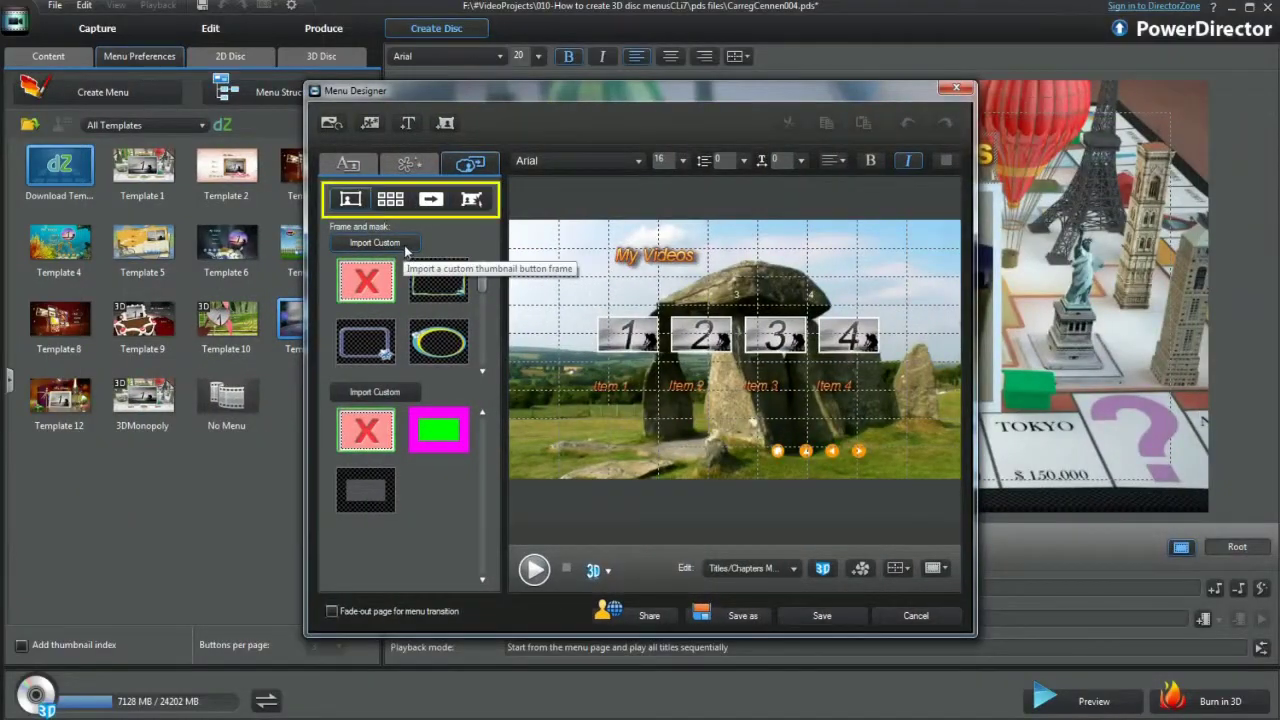
Give the chapter buttons a rectangular frame with the green mask
left_click(418, 345)
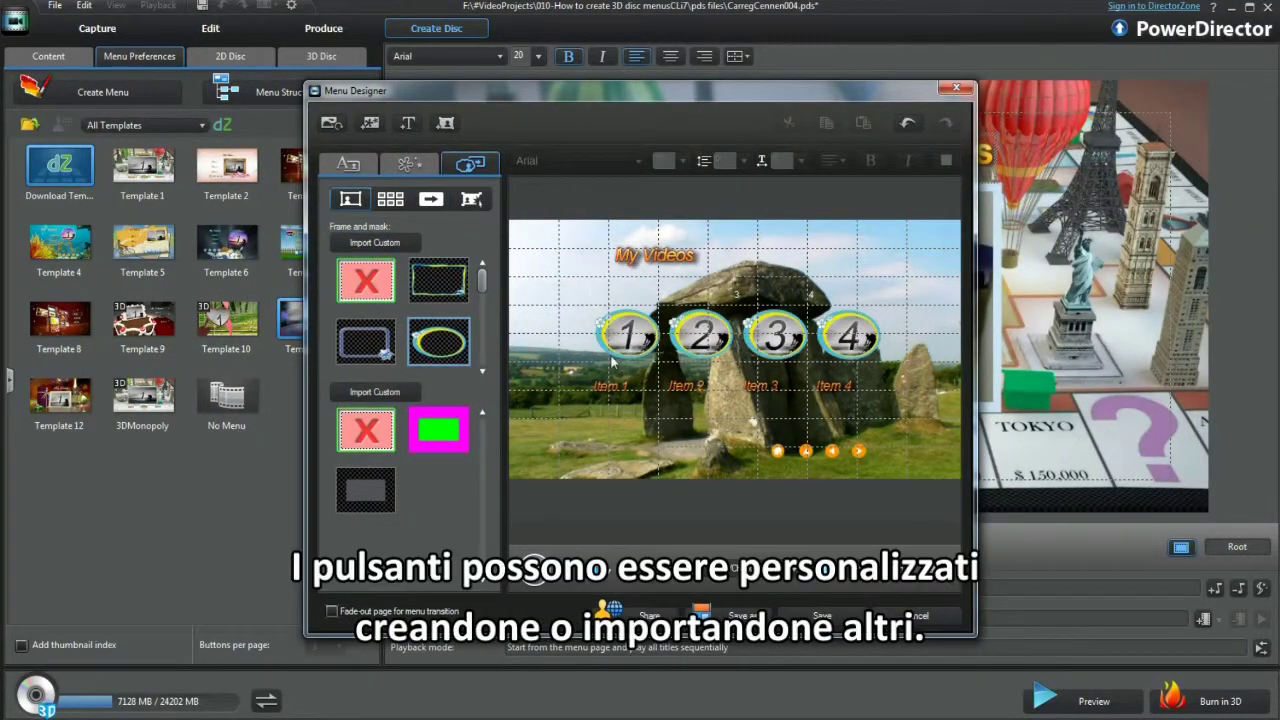
left_click(438, 280)
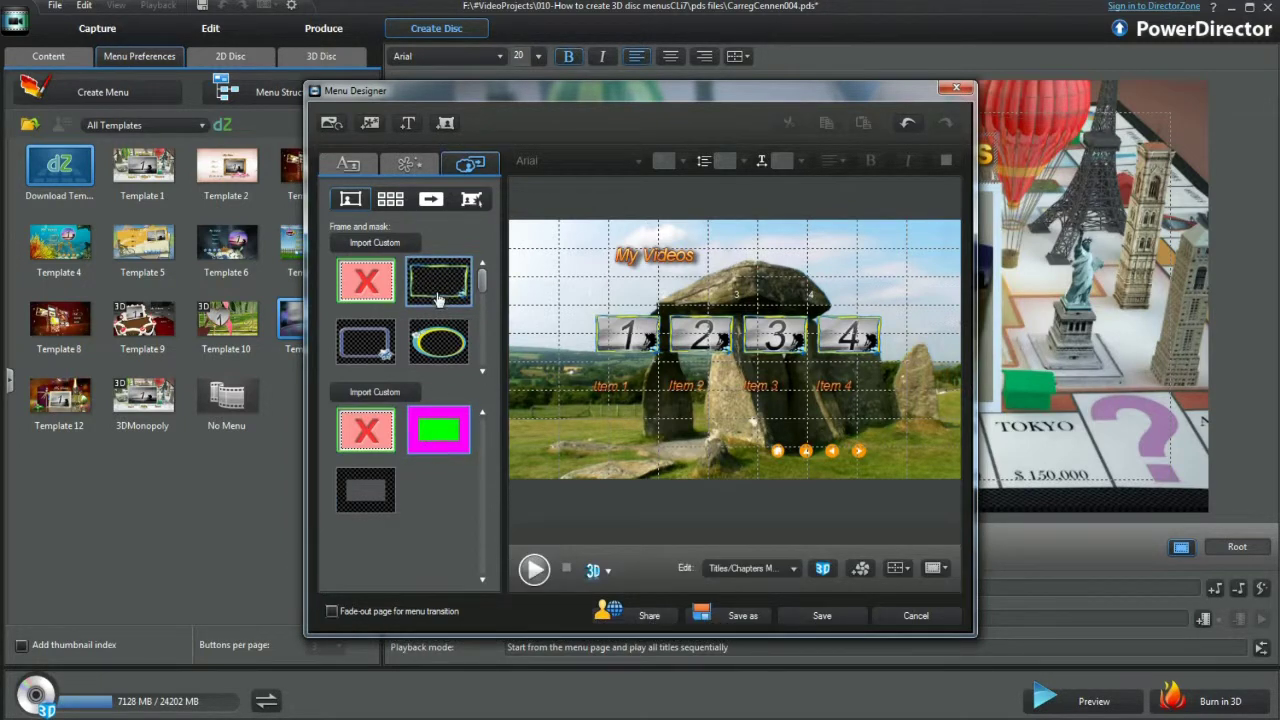
left_click(432, 441)
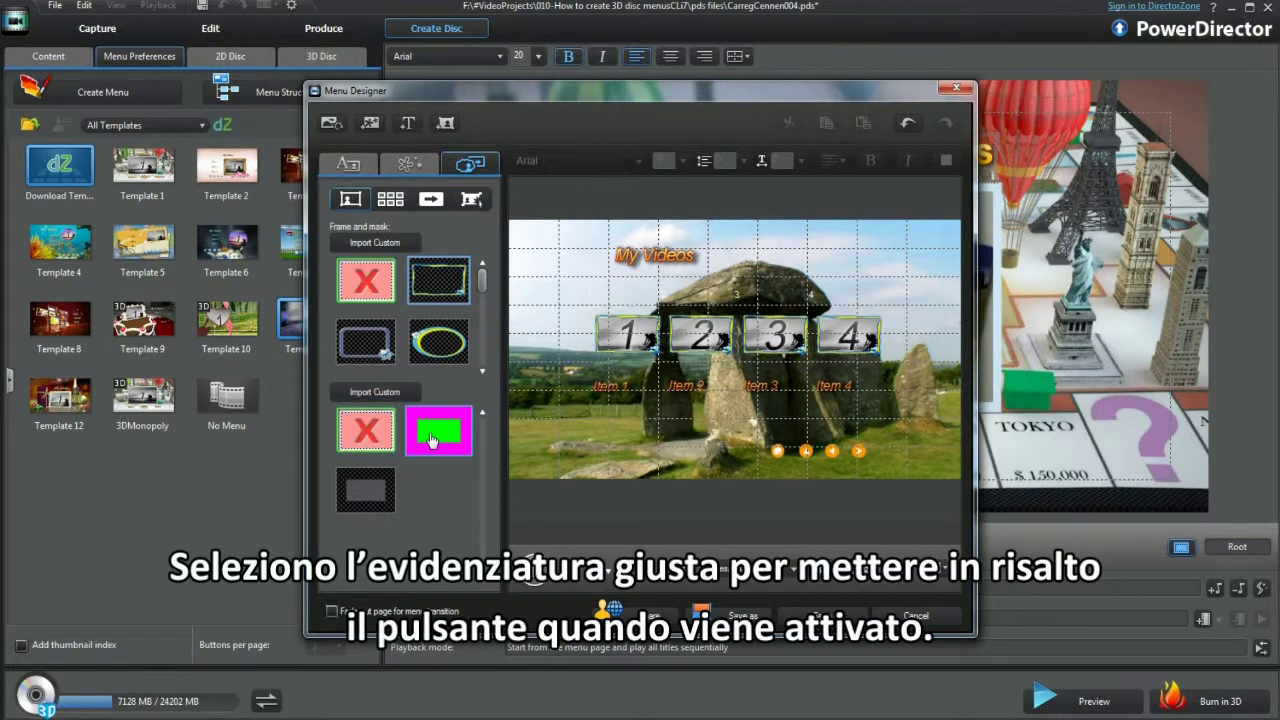
Choose the thin yellow button highlight style
left_click(391, 199)
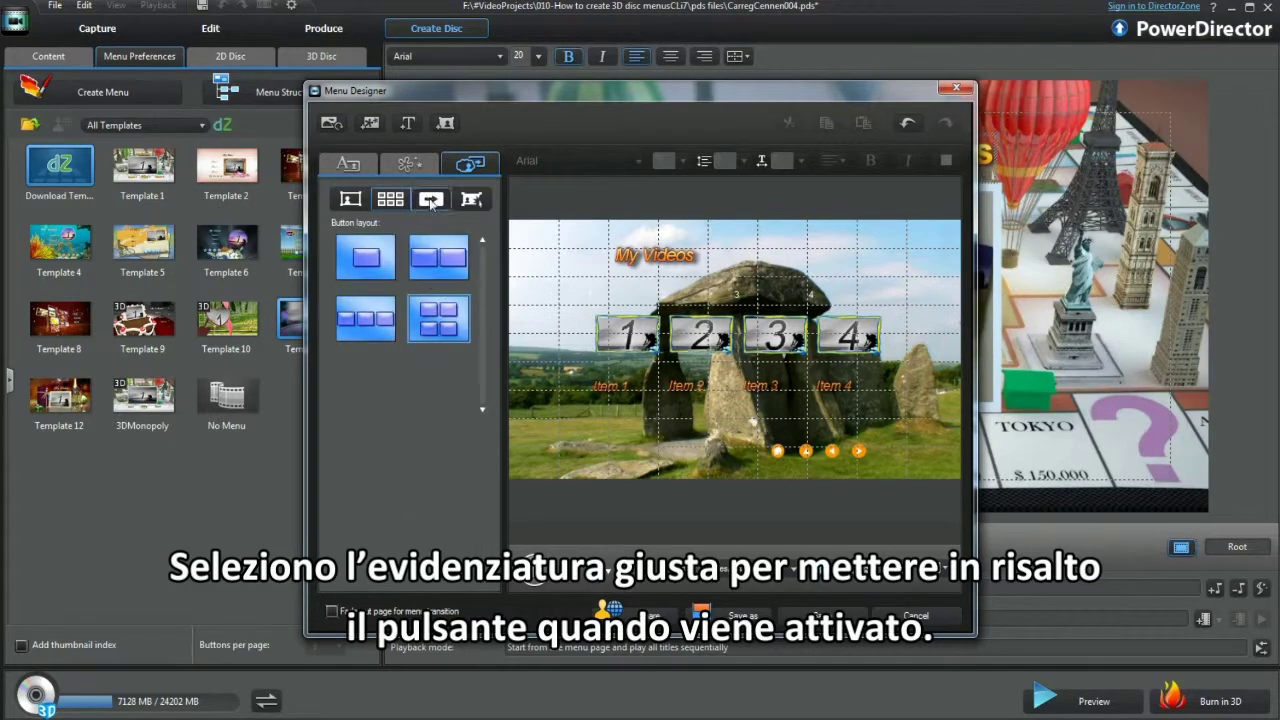
left_click(471, 199)
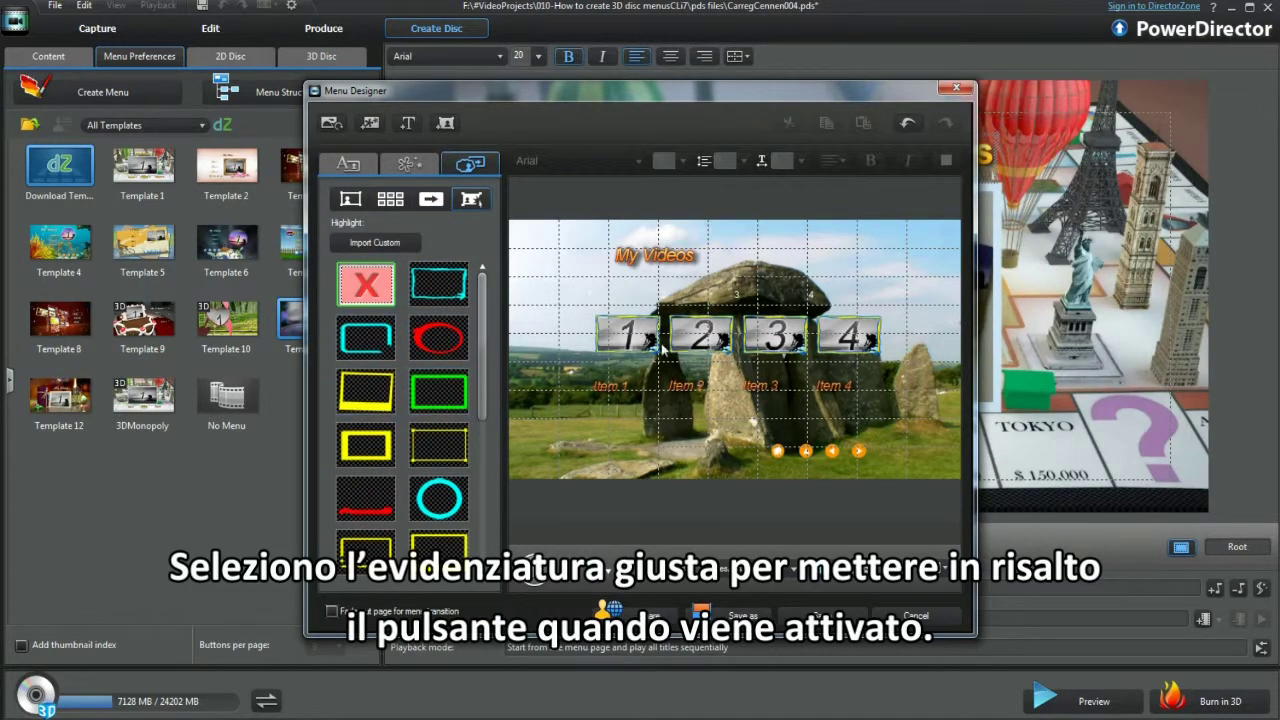
left_click(438, 445)
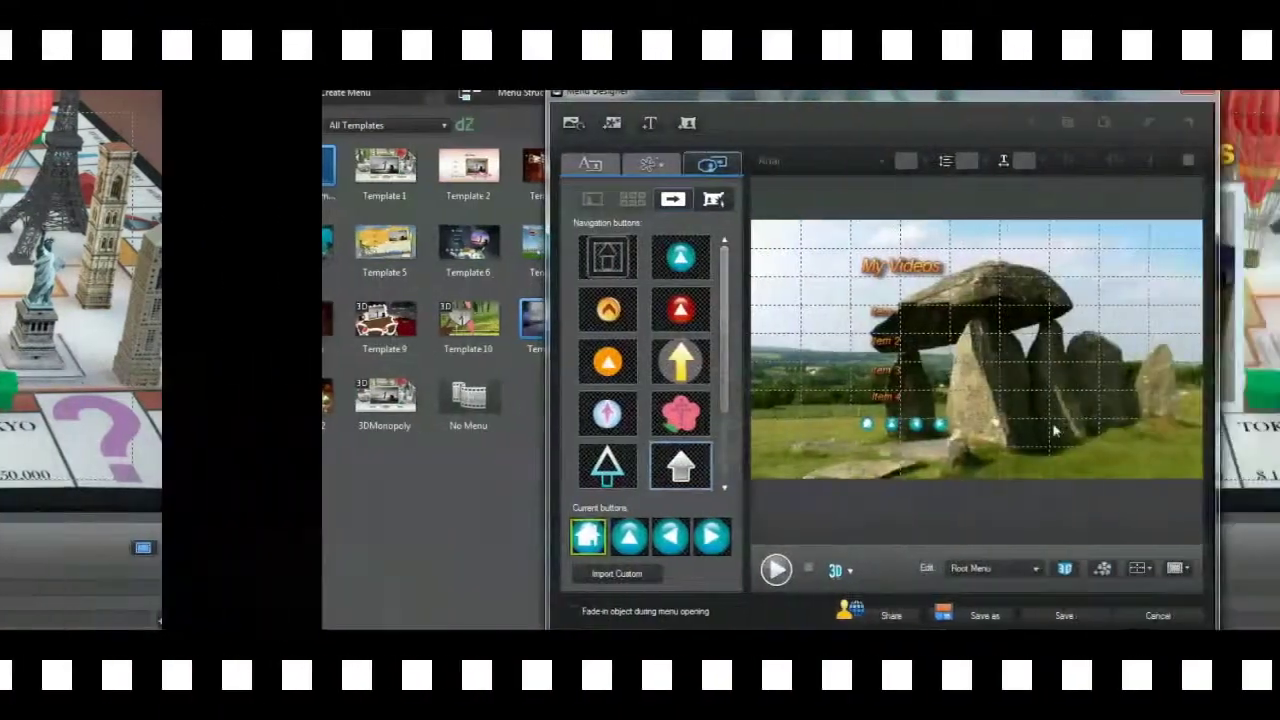
Save the menu as template 'Monuments' with a chosen thumbnail frame, then close Menu Designer
left_click(985, 615)
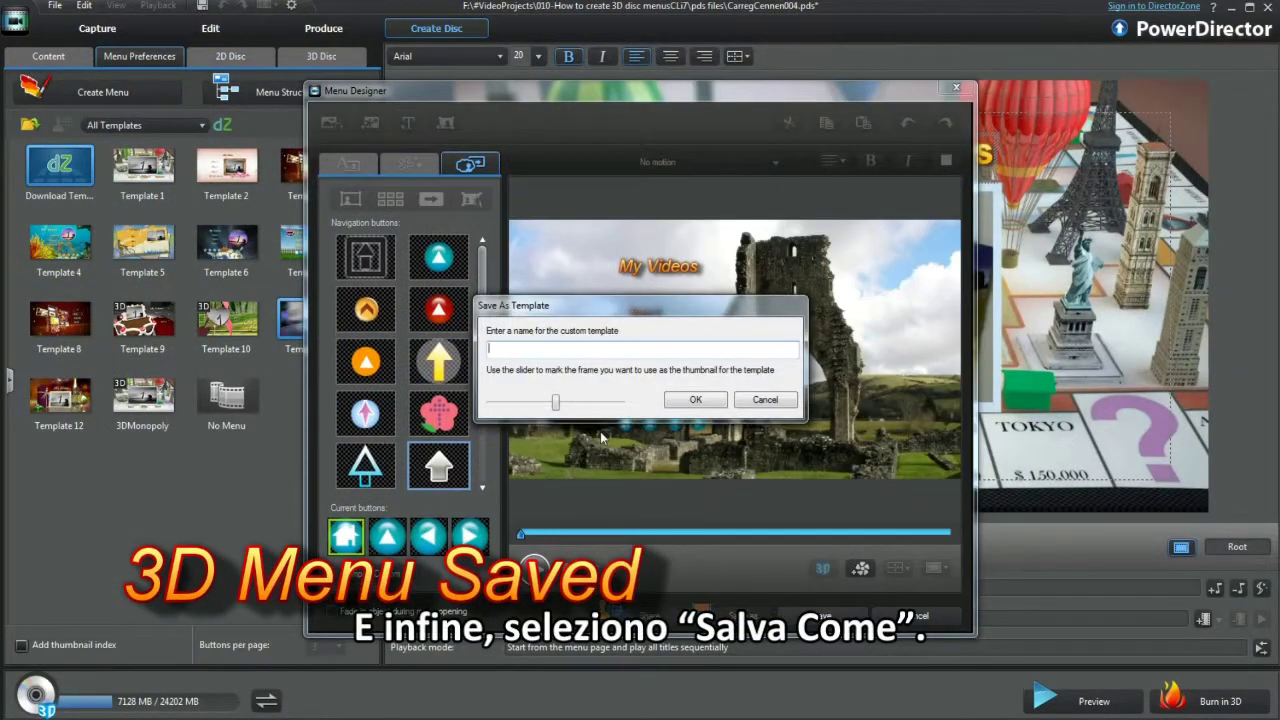
type("Monuments")
left_click_drag(556, 405, 502, 404)
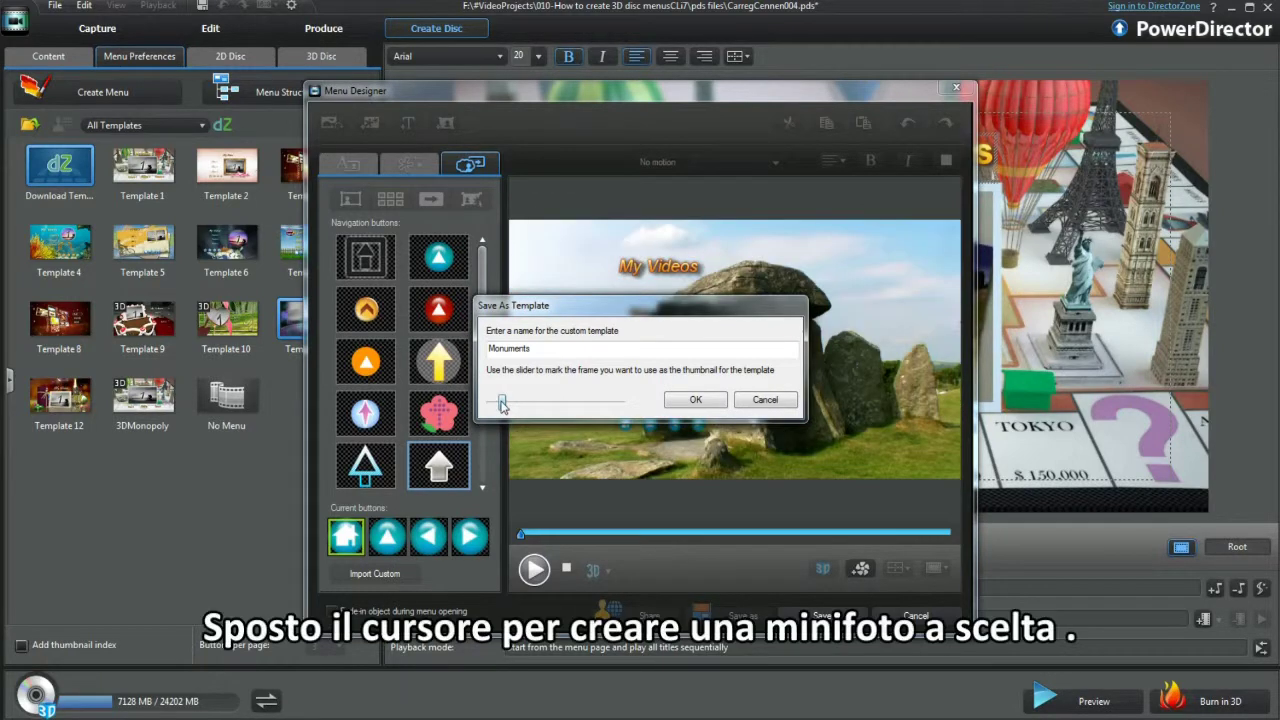
left_click(686, 401)
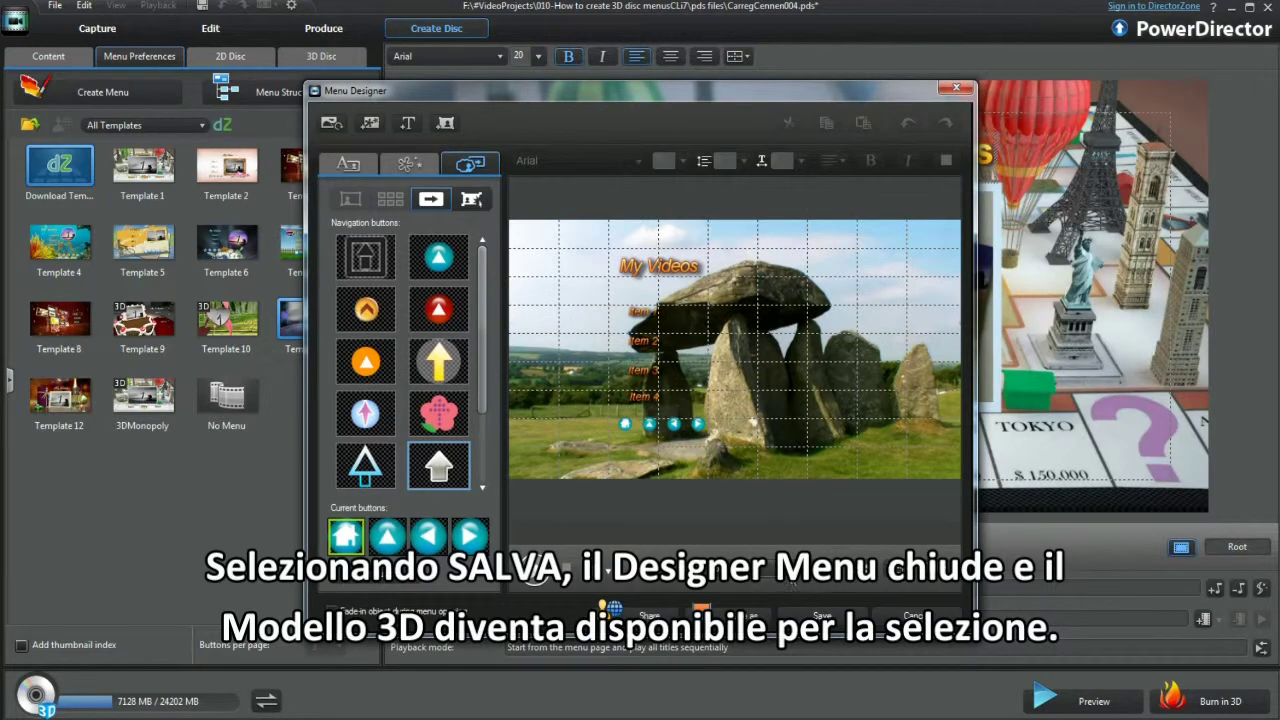
left_click(822, 616)
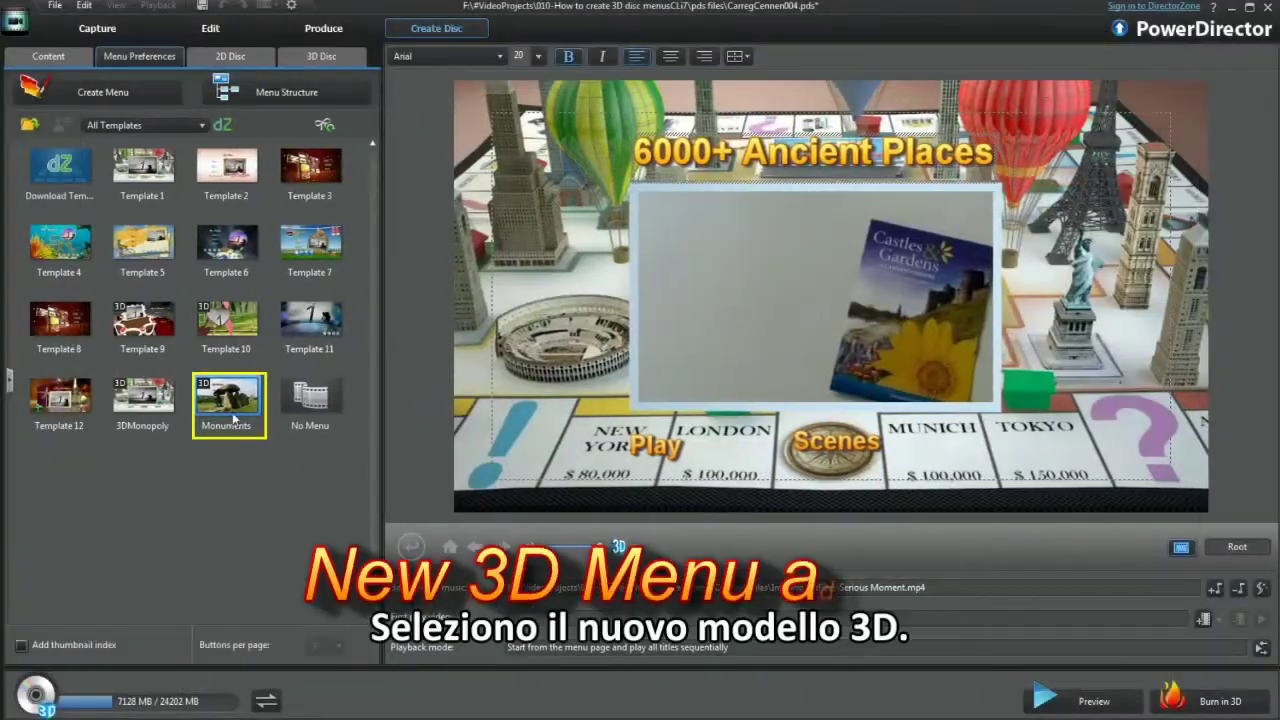
Apply the Monuments template to all menu pages
left_click(238, 413)
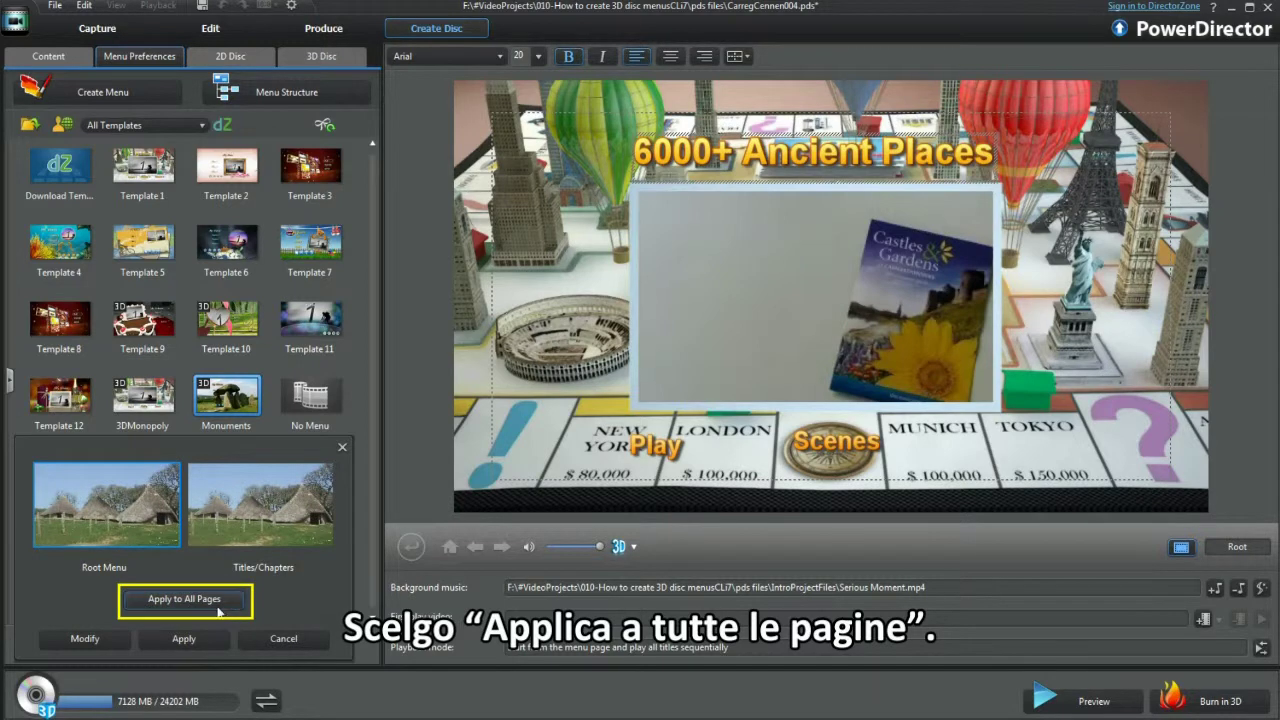
left_click(212, 602)
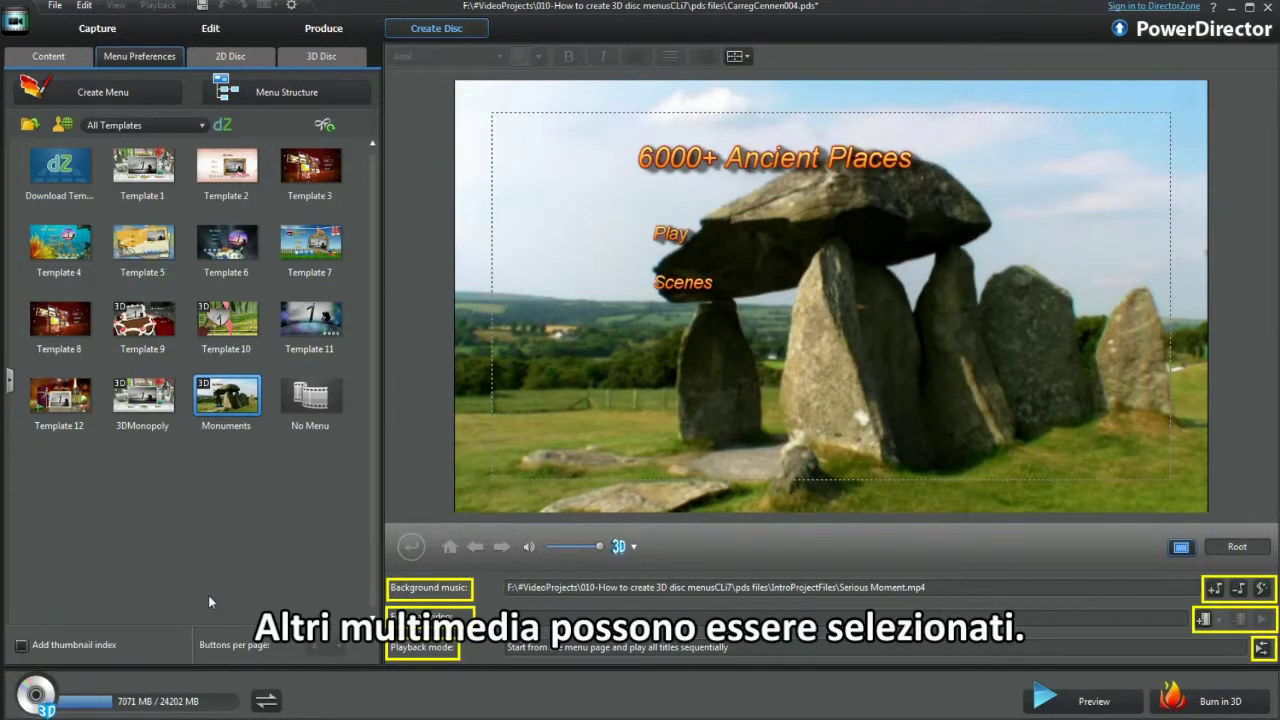
On the Historic Places page, move the Carreg Cennen title under its thumbnail
left_click(240, 92)
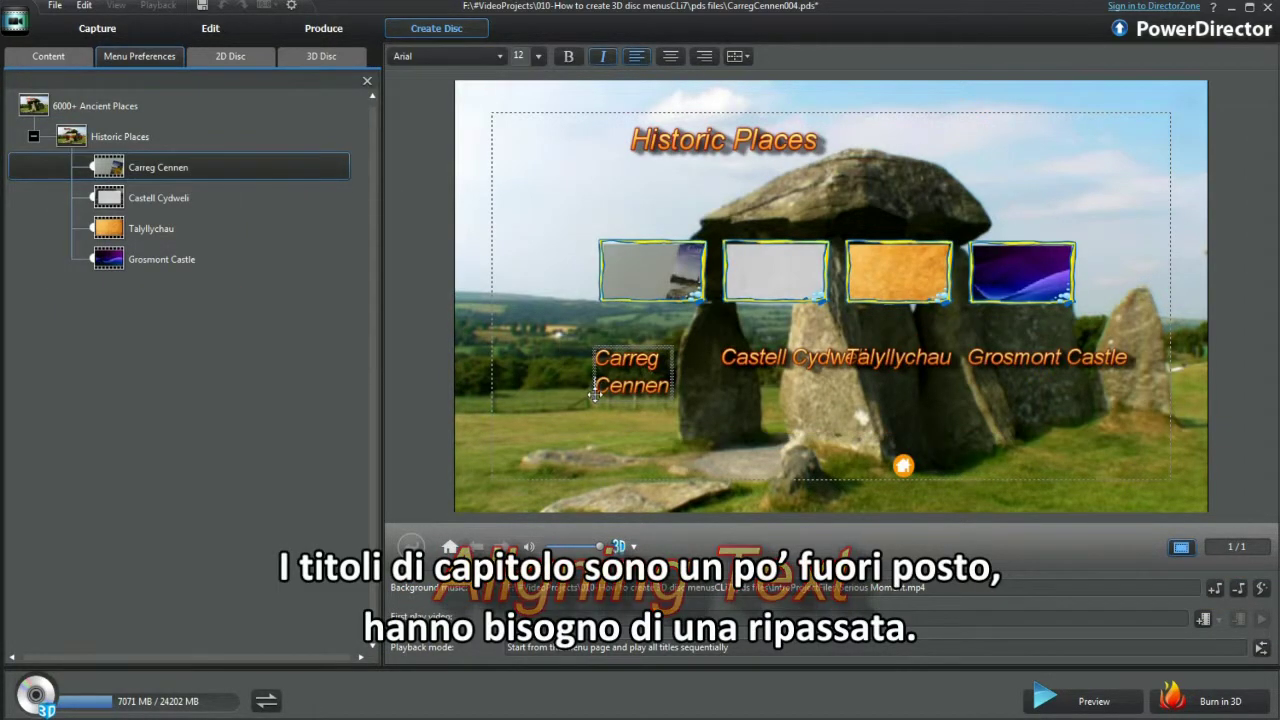
left_click_drag(596, 392, 614, 374)
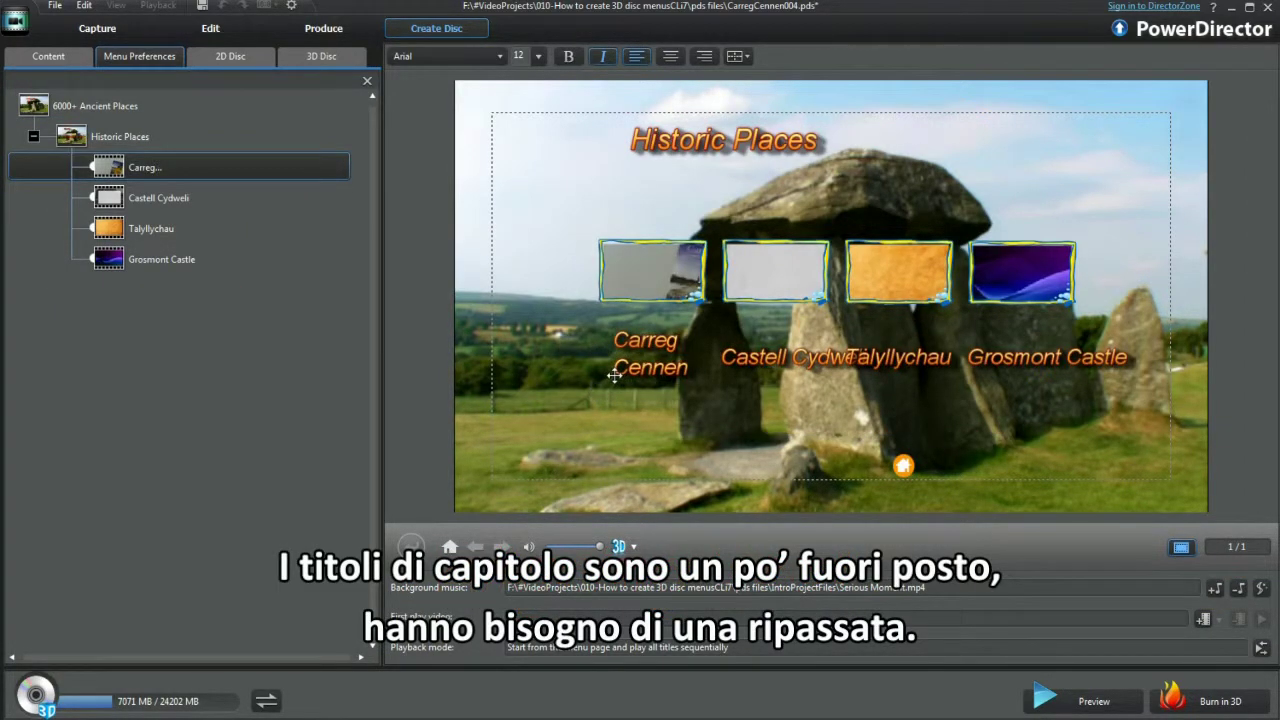